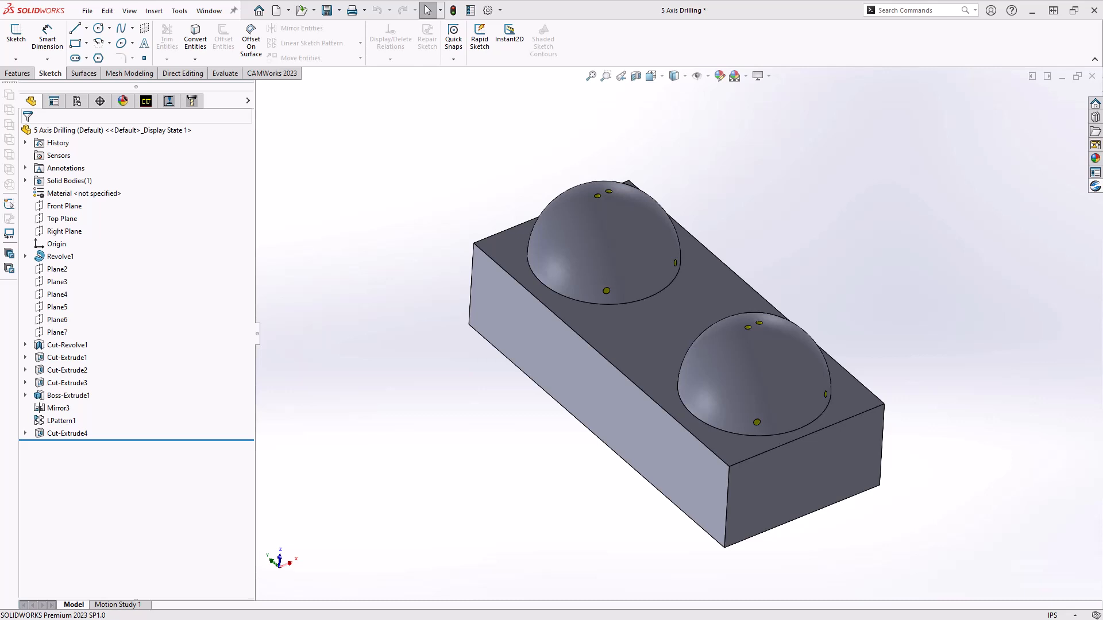
Display the part with hidden lines visible and extract its machinable features in CAMWorks
click(684, 77)
click(675, 139)
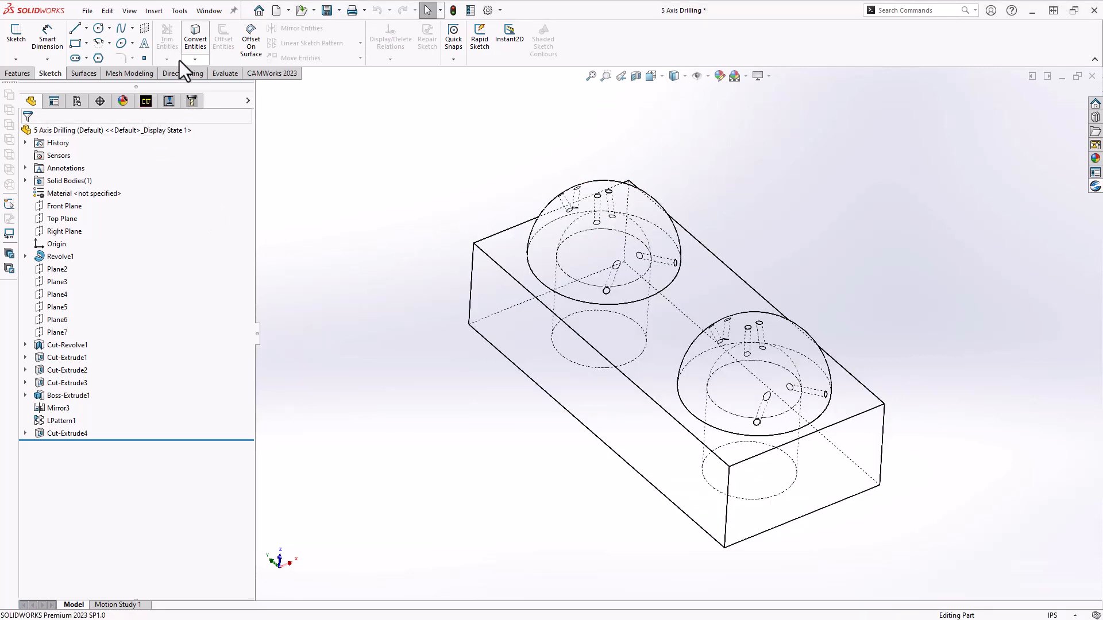
click(278, 74)
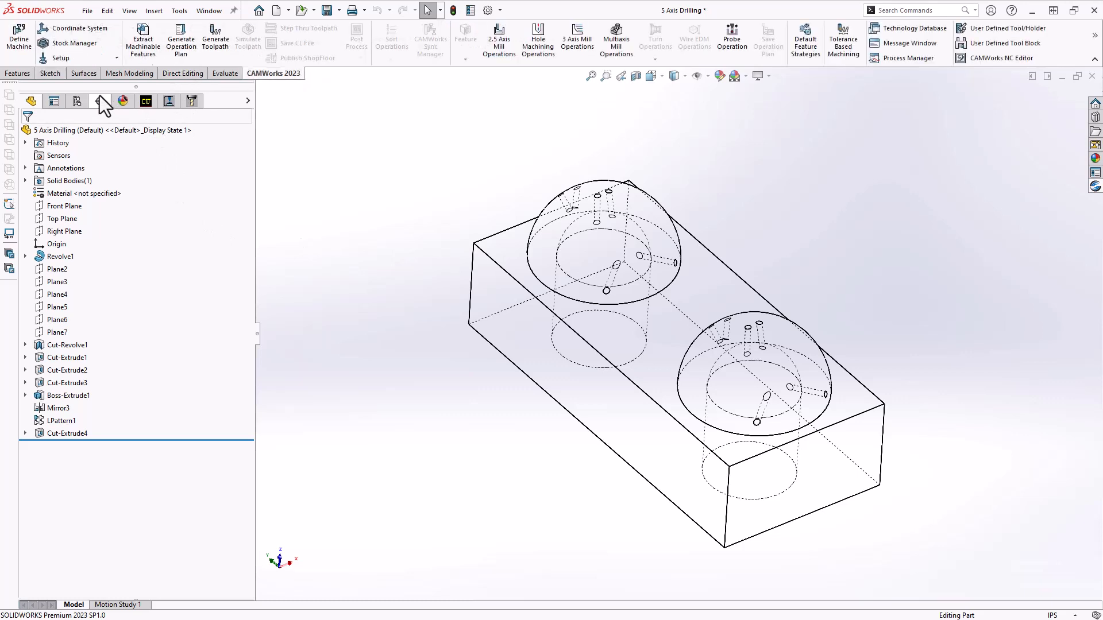
click(144, 44)
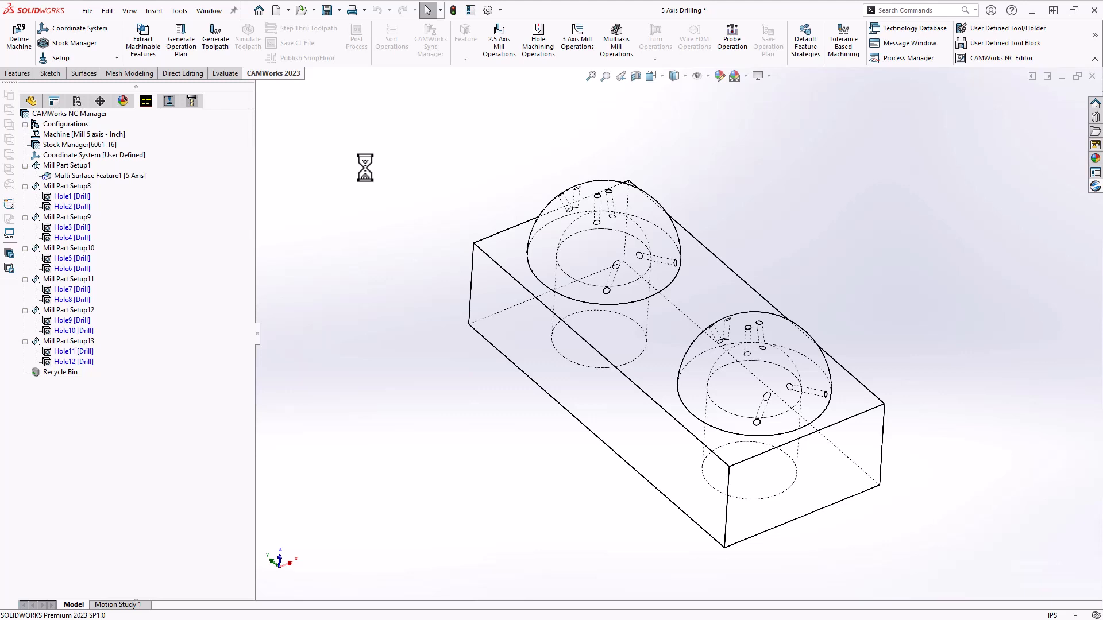
Review the Drilling method and Lines pattern settings of the Multiaxis Mill1 operation without changing them
click(168, 102)
click(81, 174)
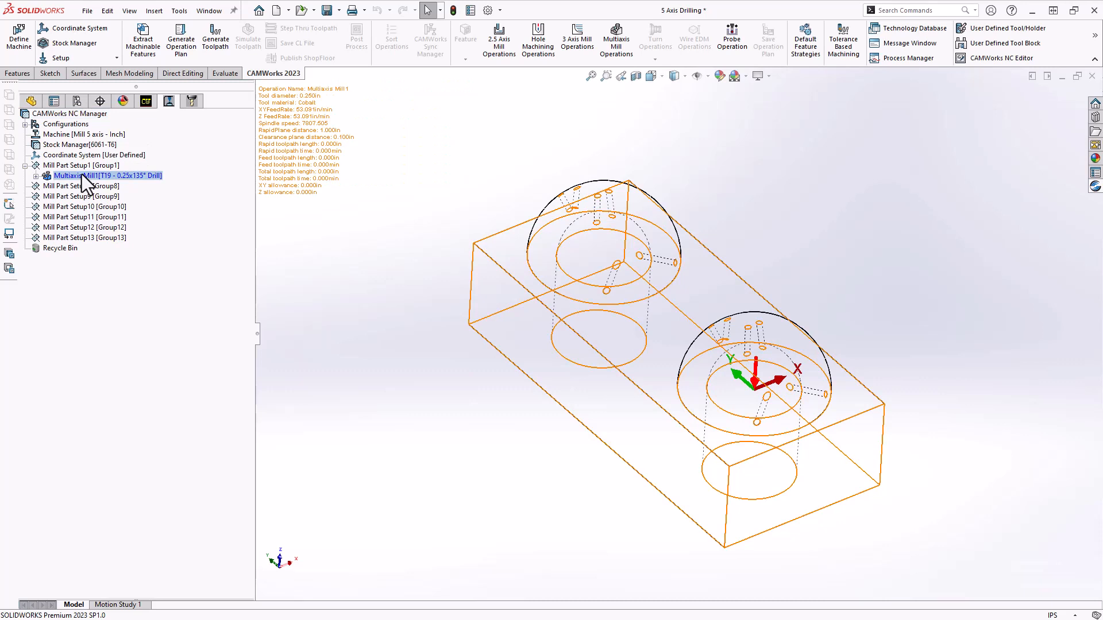
double_click(82, 174)
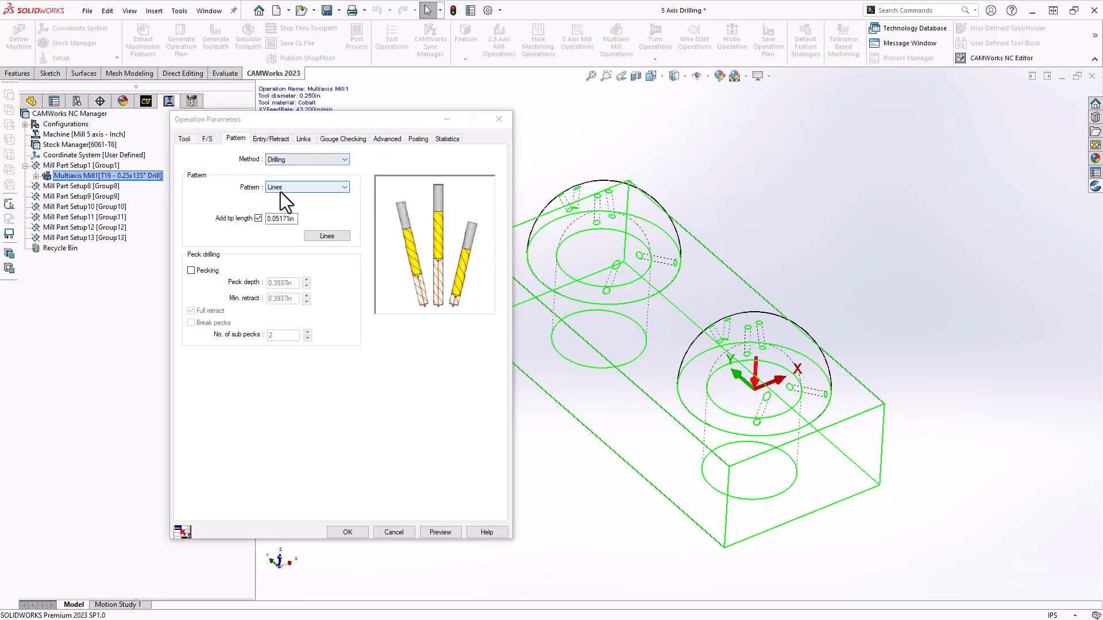
click(281, 192)
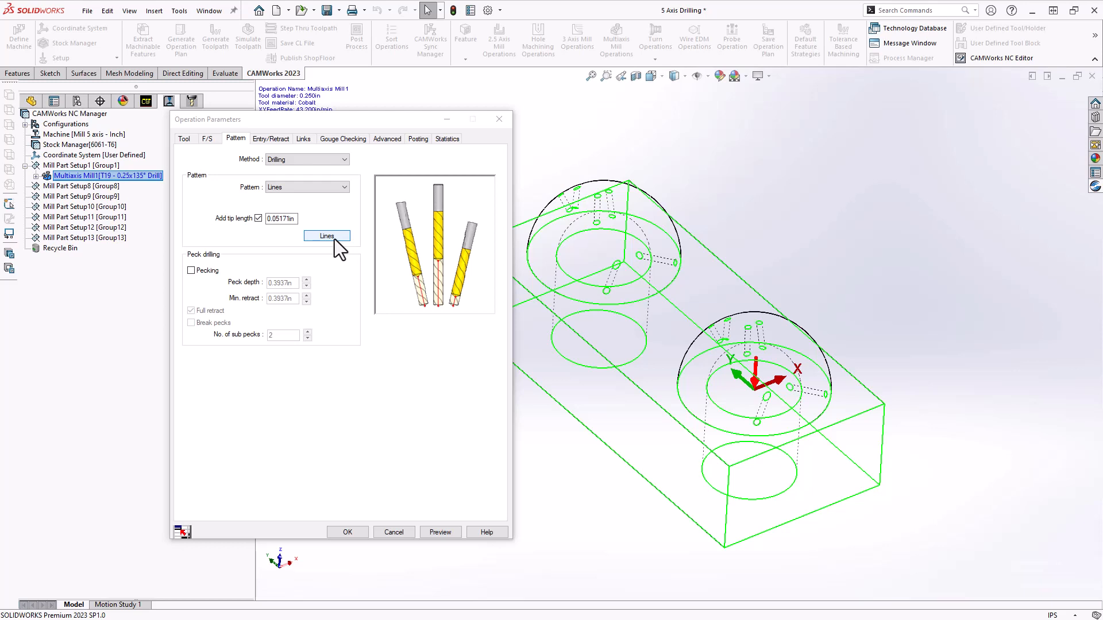
click(396, 532)
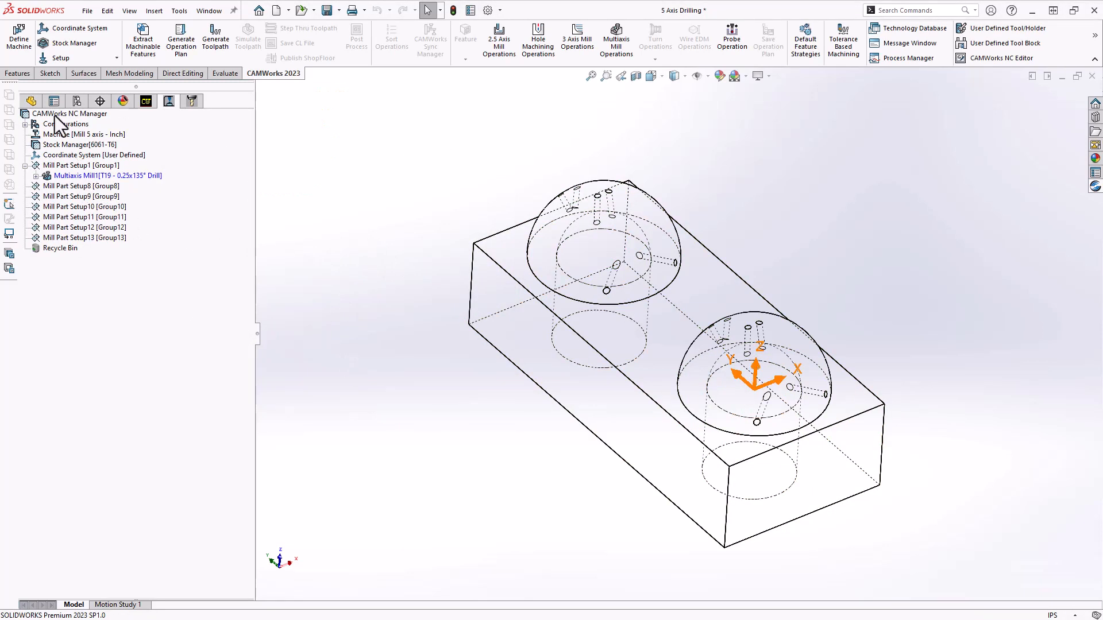
Return to the part's feature tree and start a new 3D sketch
click(31, 101)
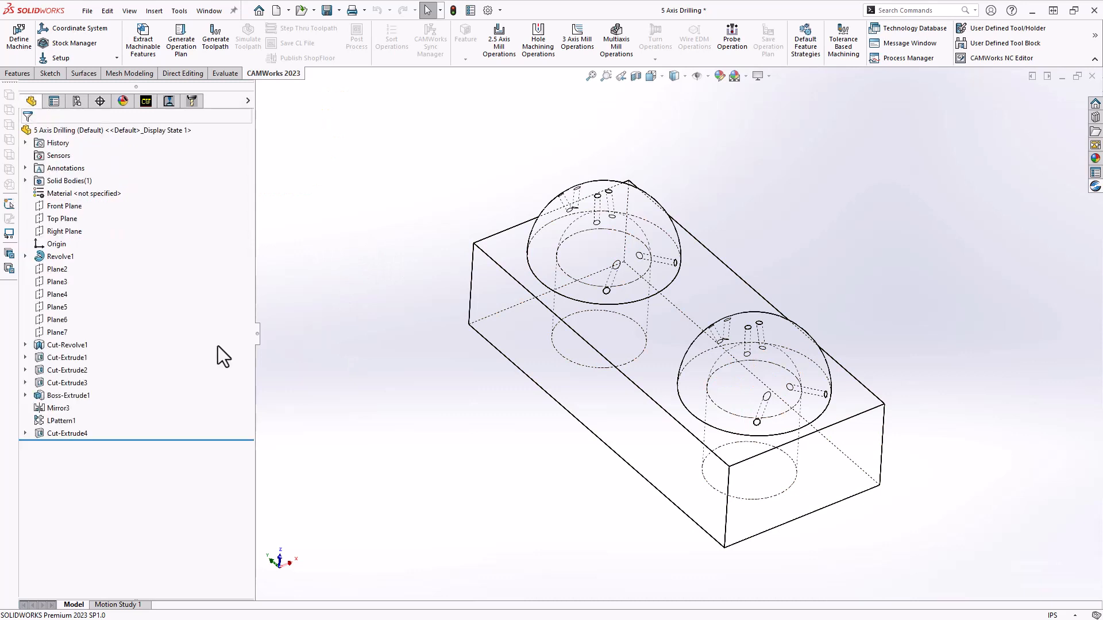
click(50, 73)
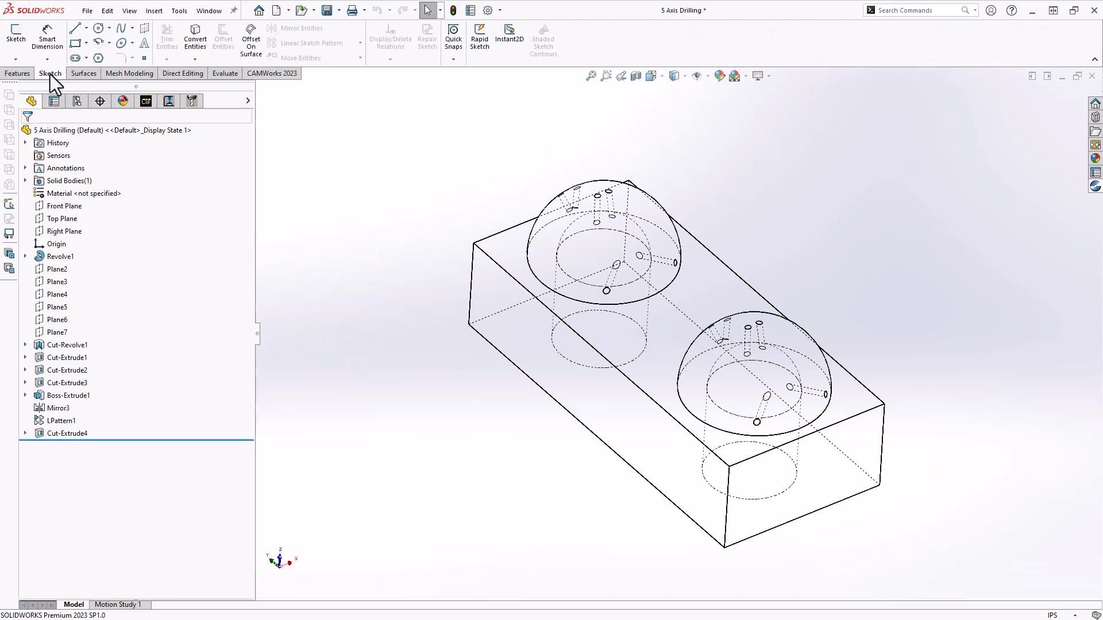
click(24, 60)
click(26, 84)
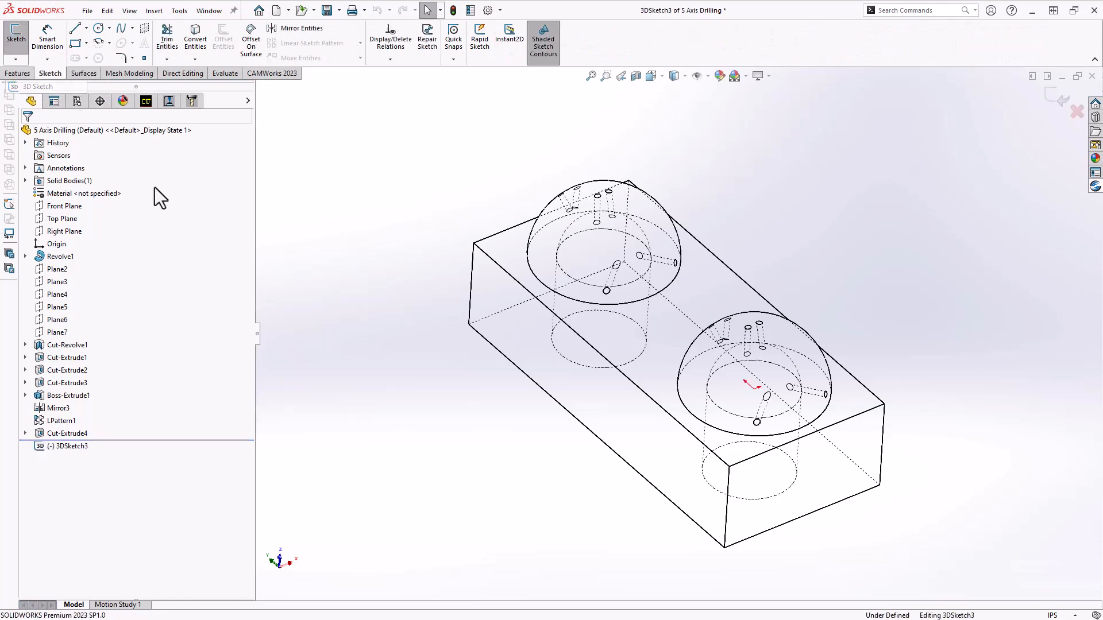
Sketch a line about 2.34 in long beside one angled hole in the front dome
middle_drag(591, 406, 804, 453)
scroll(822, 411, down, 5)
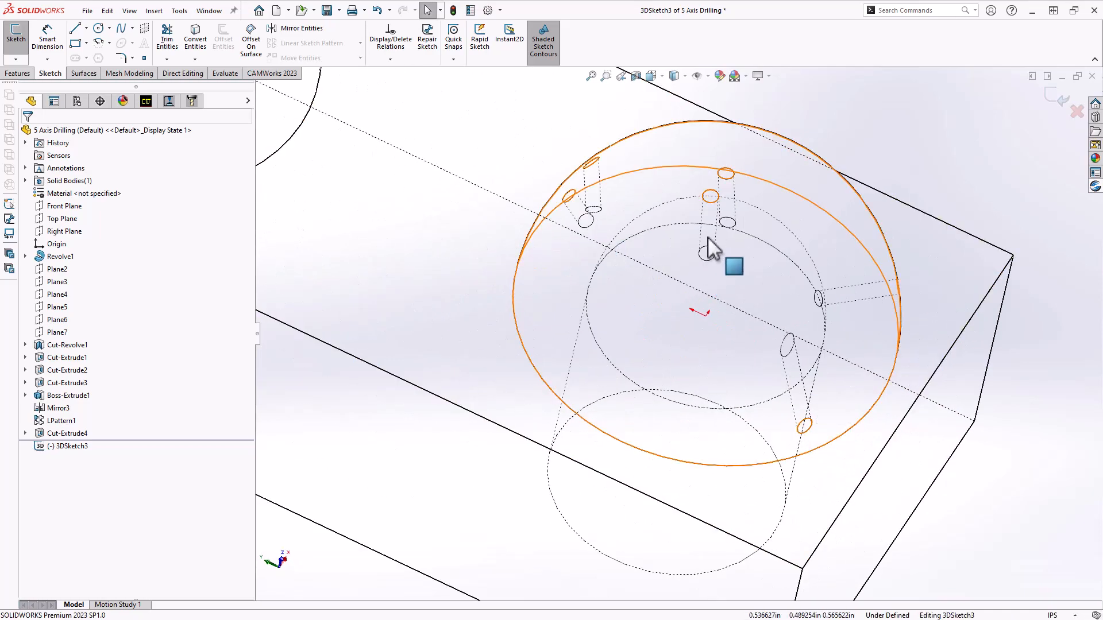
middle_drag(777, 402, 803, 448)
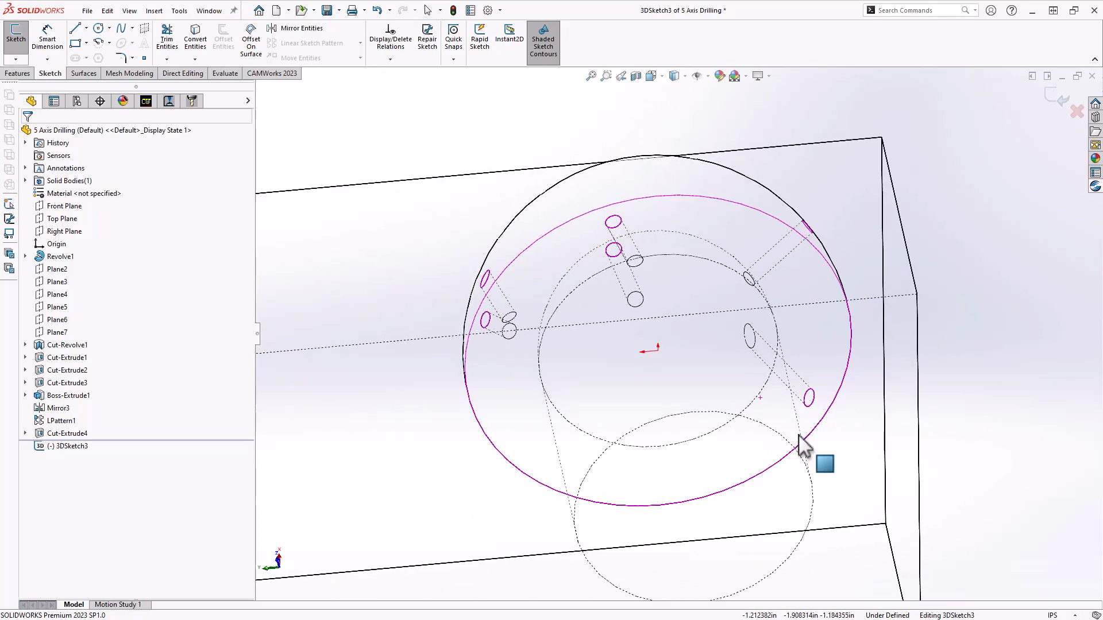
scroll(798, 394, down, 3)
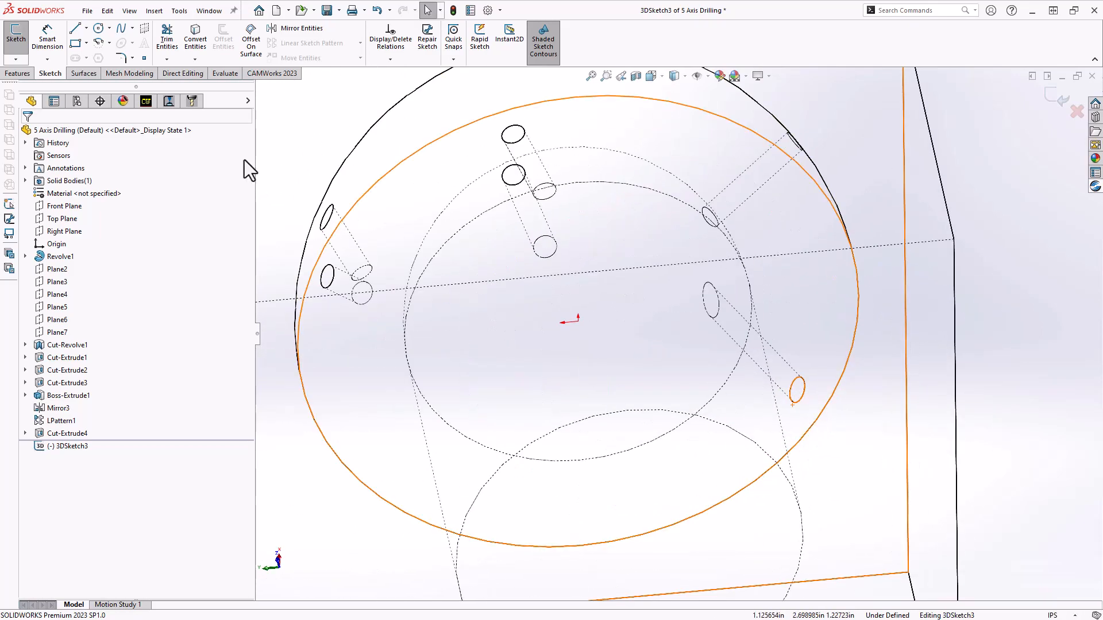
click(75, 29)
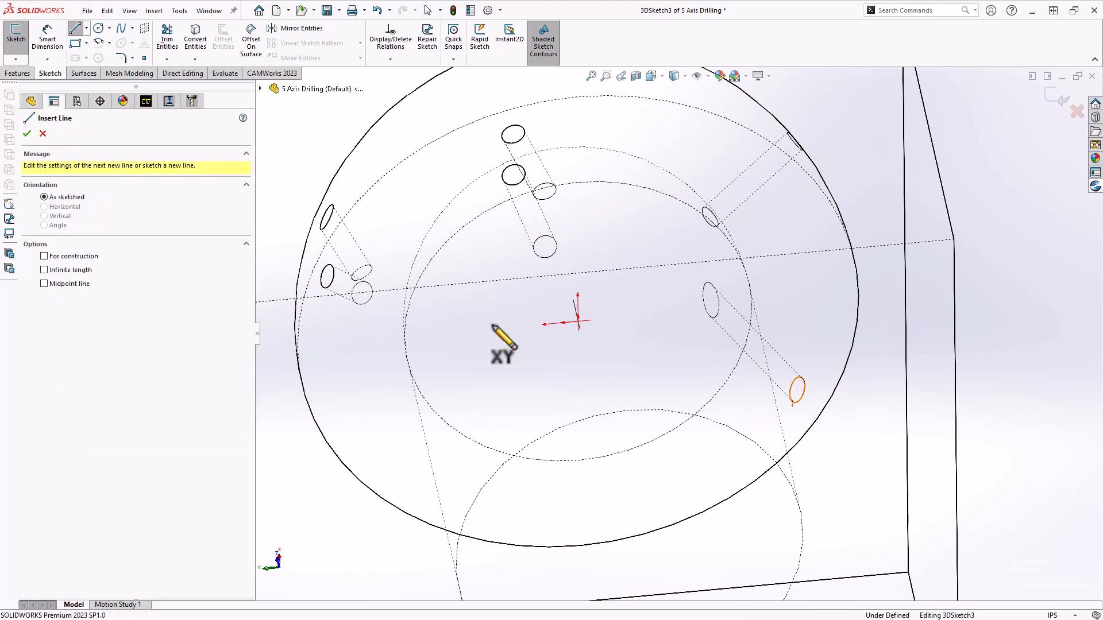
click(825, 456)
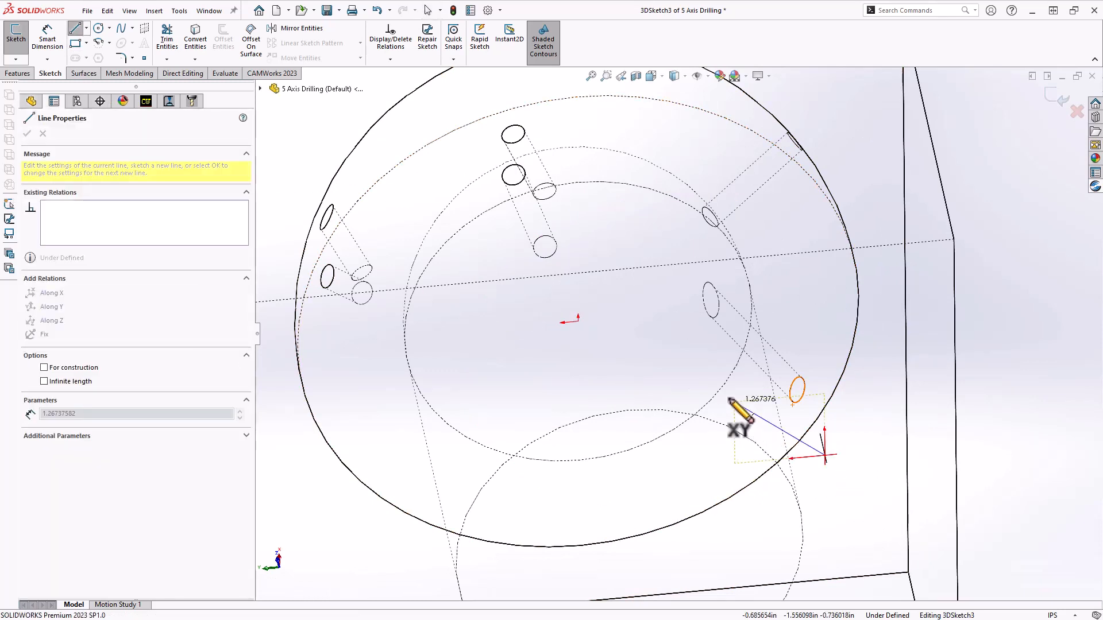
double_click(666, 348)
key(Escape)
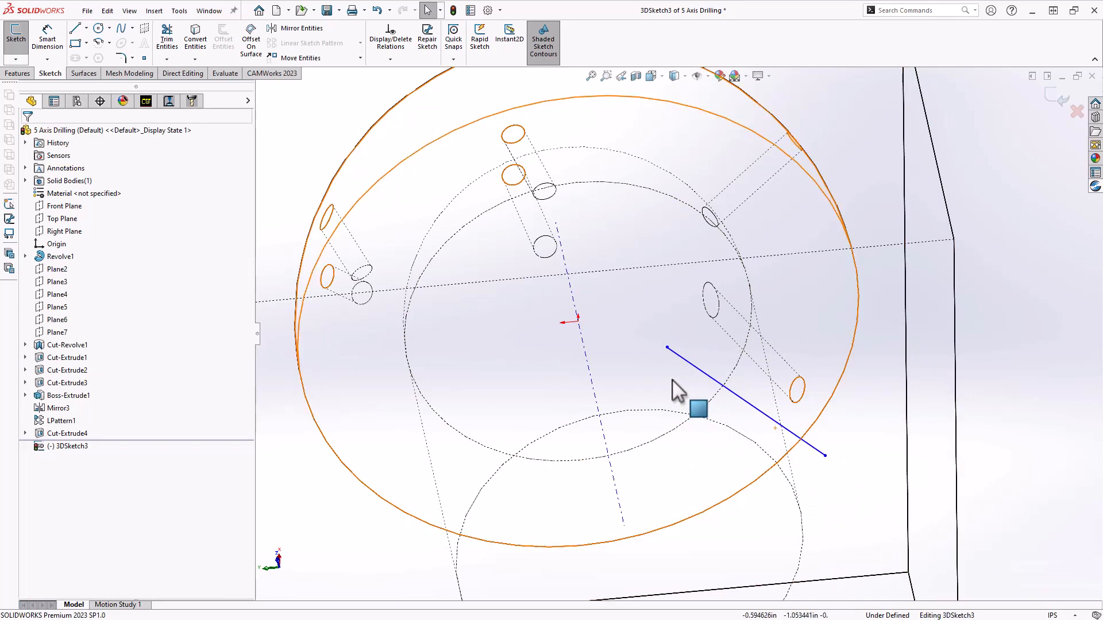
Make the sketched line concentric with the cylindrical face of the adjacent angled hole
click(751, 411)
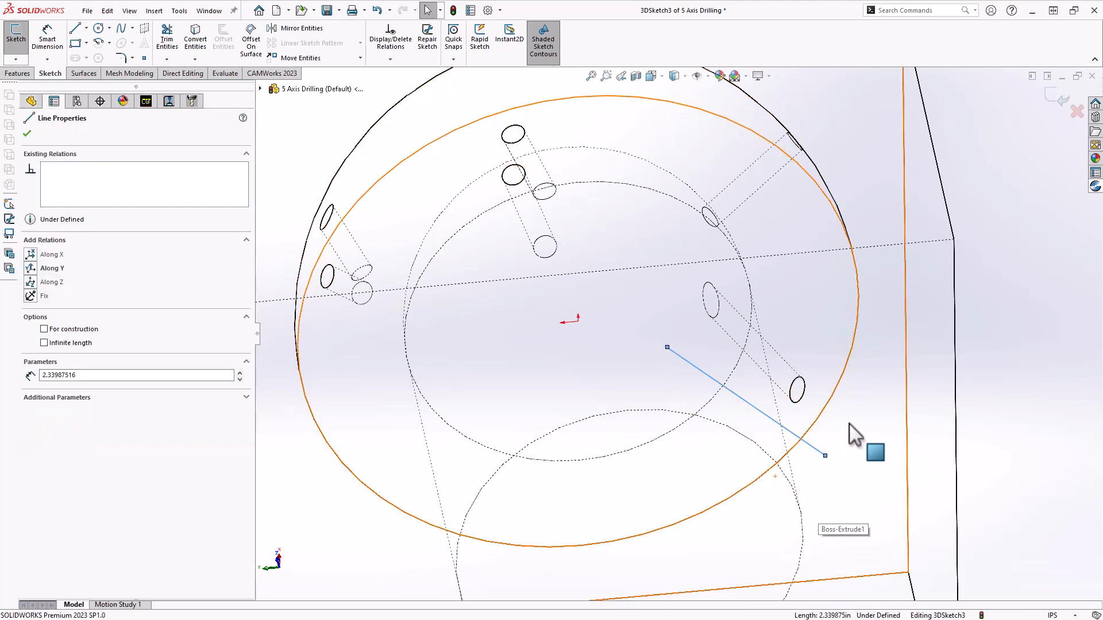
ctrl+click(800, 391)
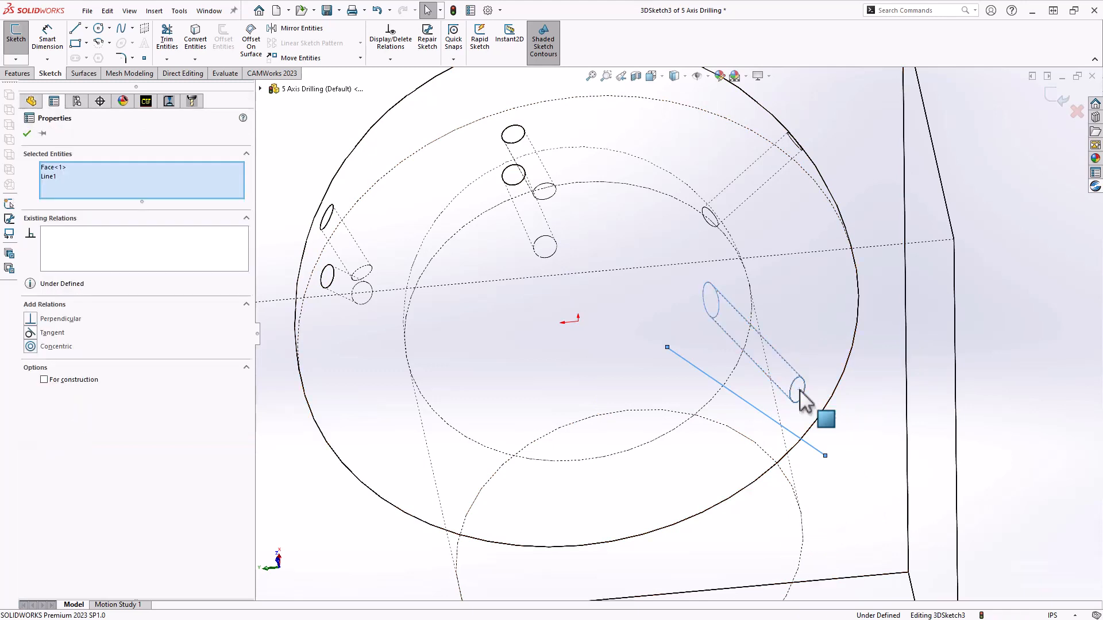
click(35, 350)
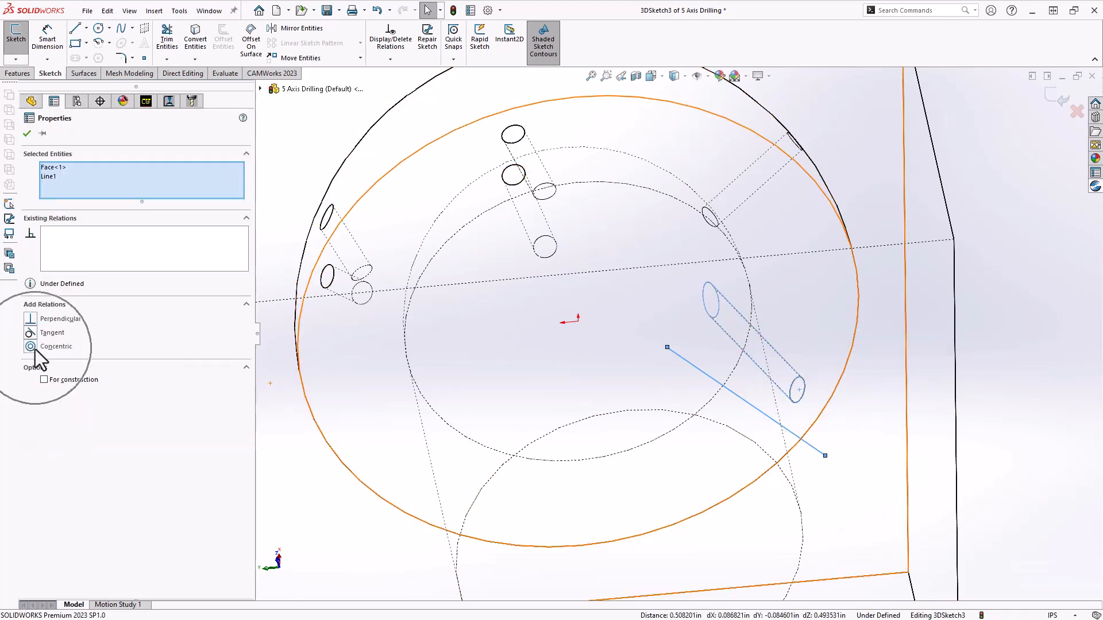
click(27, 133)
Constrain the line's outer endpoint to the dome's outer spherical face with an On Surface relation
mouse_move(767, 457)
middle_down()
mouse_move(791, 396)
mouse_move(778, 424)
mouse_move(826, 423)
middle_up()
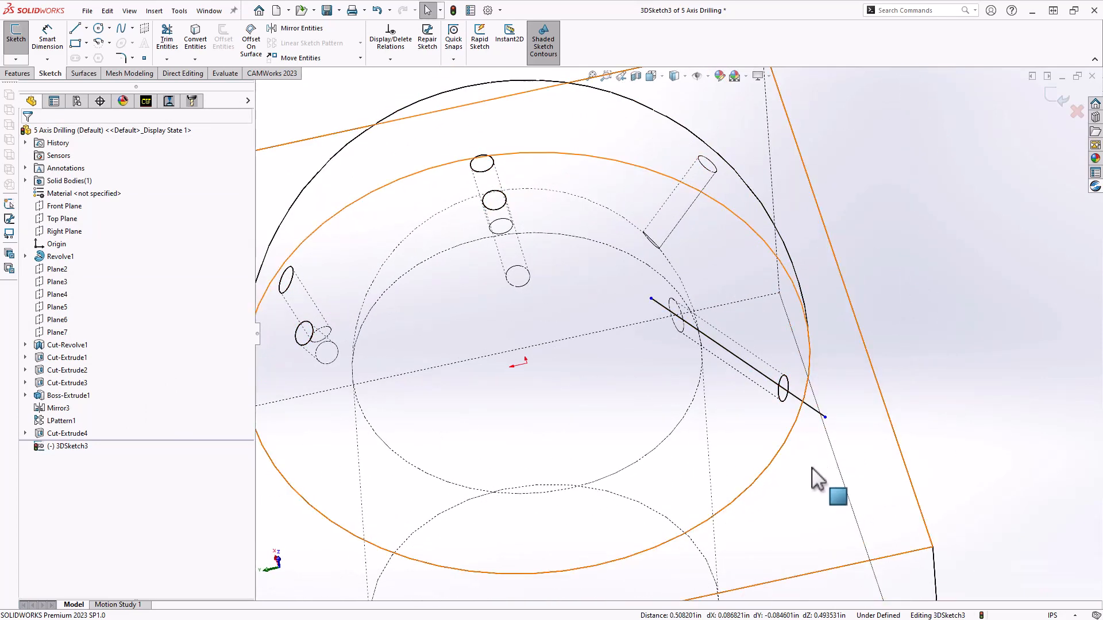
mouse_move(805, 480)
middle_down()
mouse_move(783, 423)
mouse_move(833, 419)
mouse_move(763, 438)
mouse_move(758, 460)
mouse_move(801, 443)
middle_up()
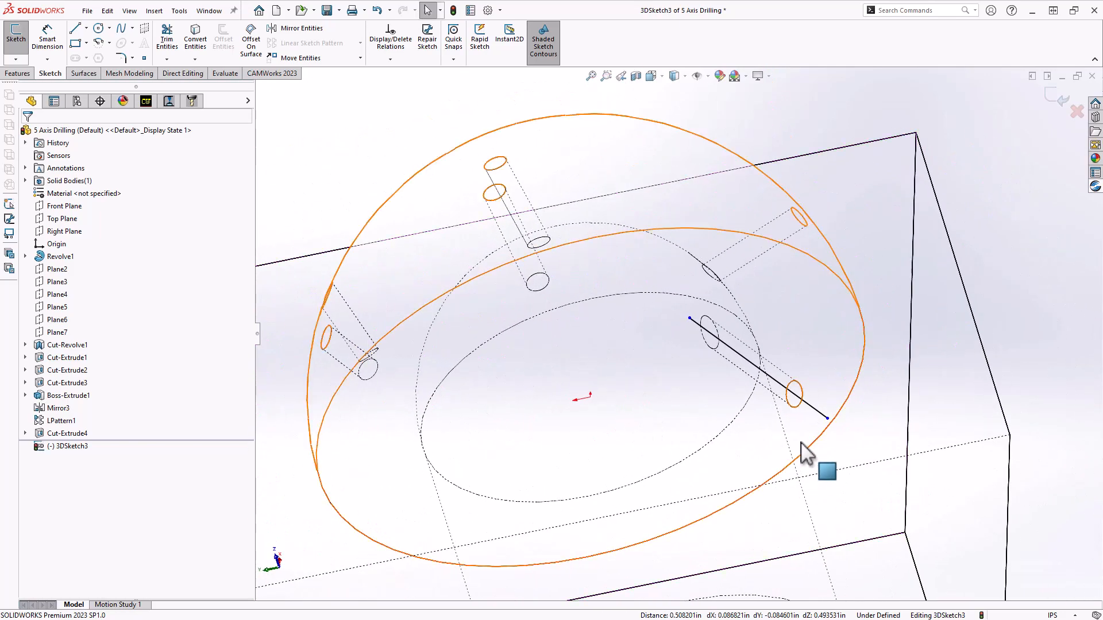
click(827, 418)
ctrl+click(825, 386)
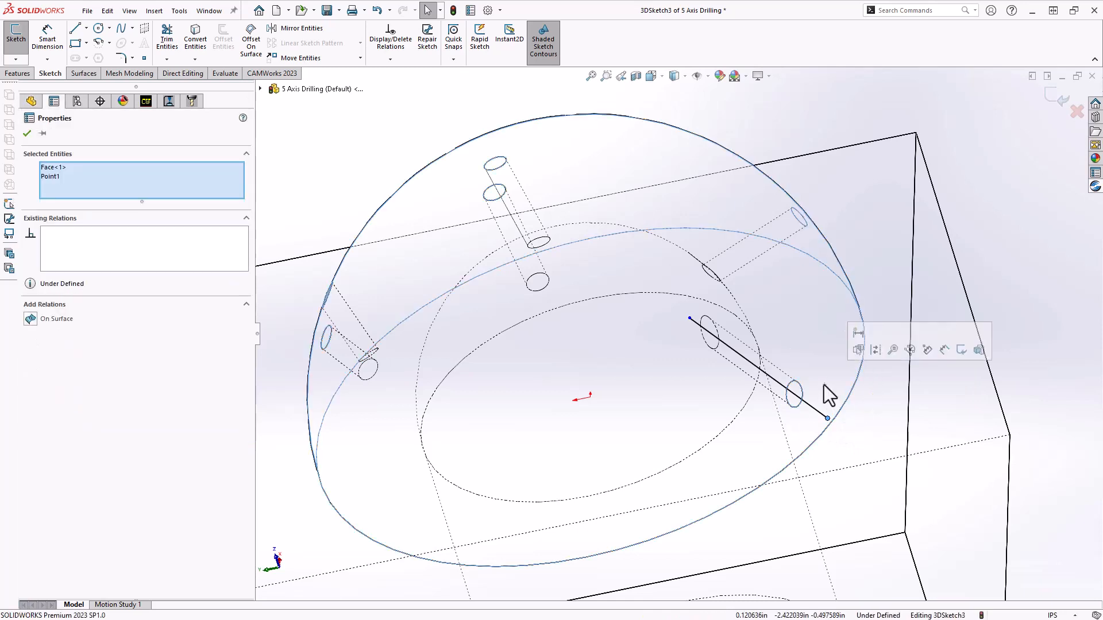
click(31, 320)
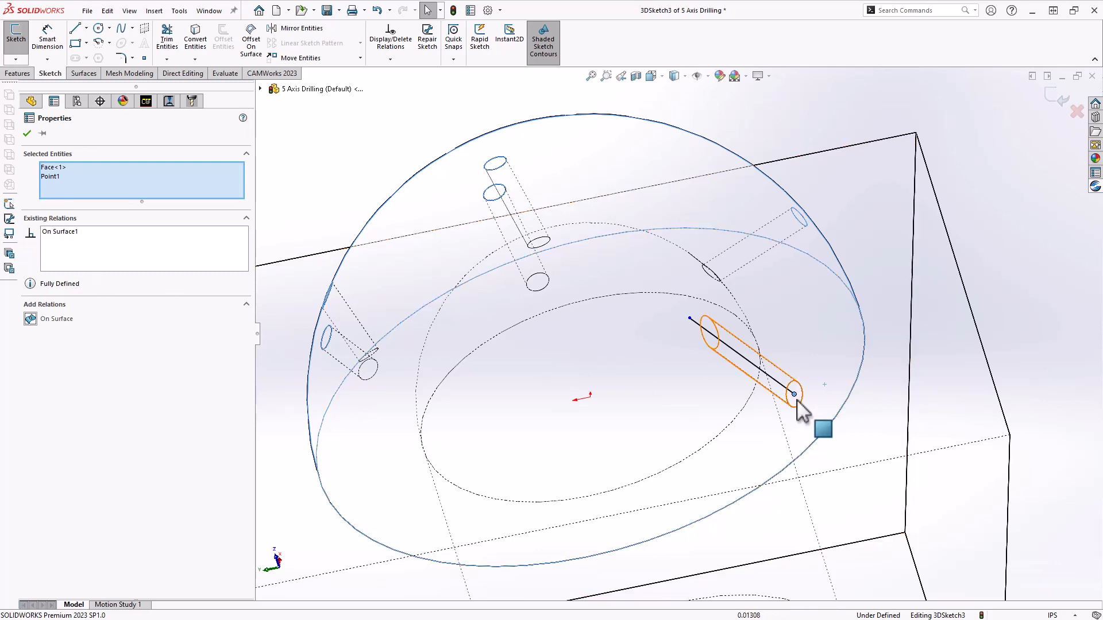
click(27, 323)
click(27, 133)
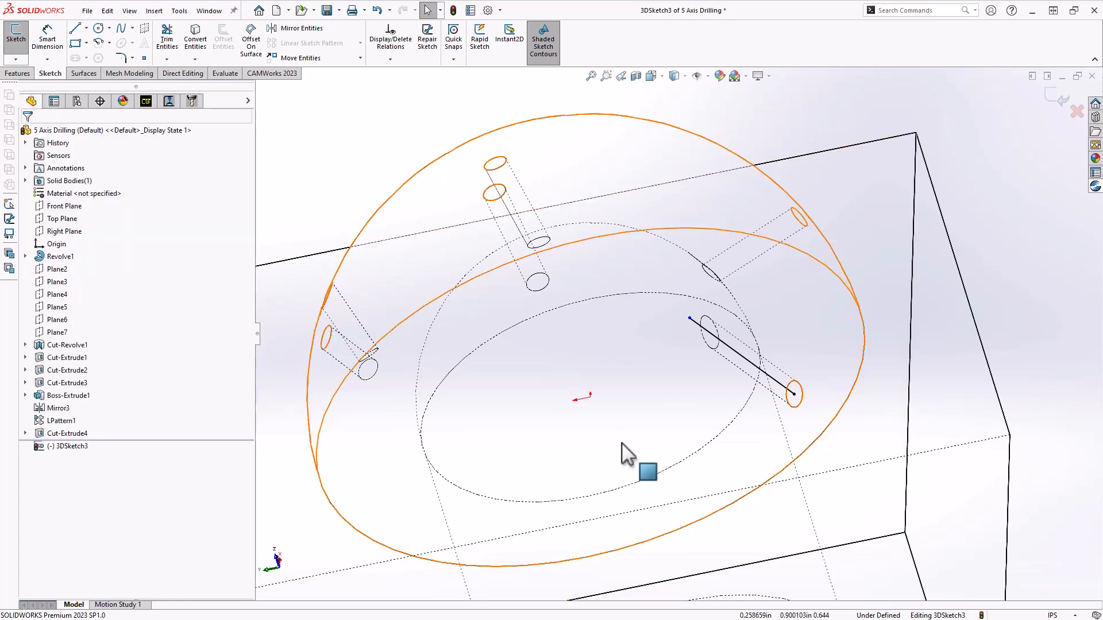
Constrain the line's inner endpoint to the dome's inner spherical face with an On Surface relation
scroll(660, 514, up, 4)
scroll(660, 514, up, 2)
middle_drag(659, 423, 709, 386)
scroll(689, 440, down, 5)
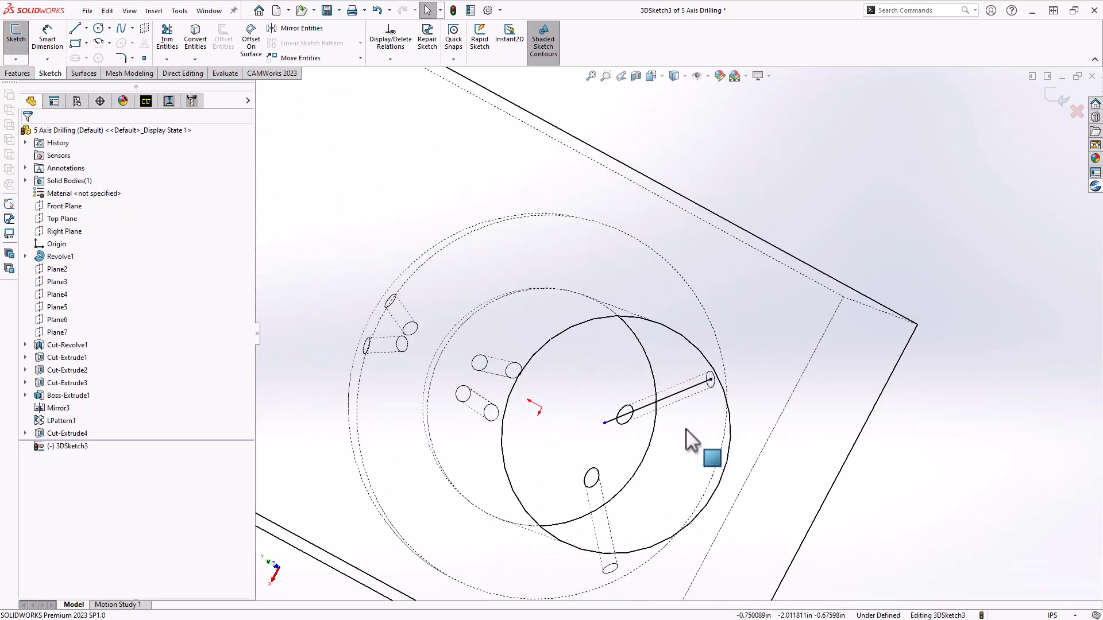
click(604, 423)
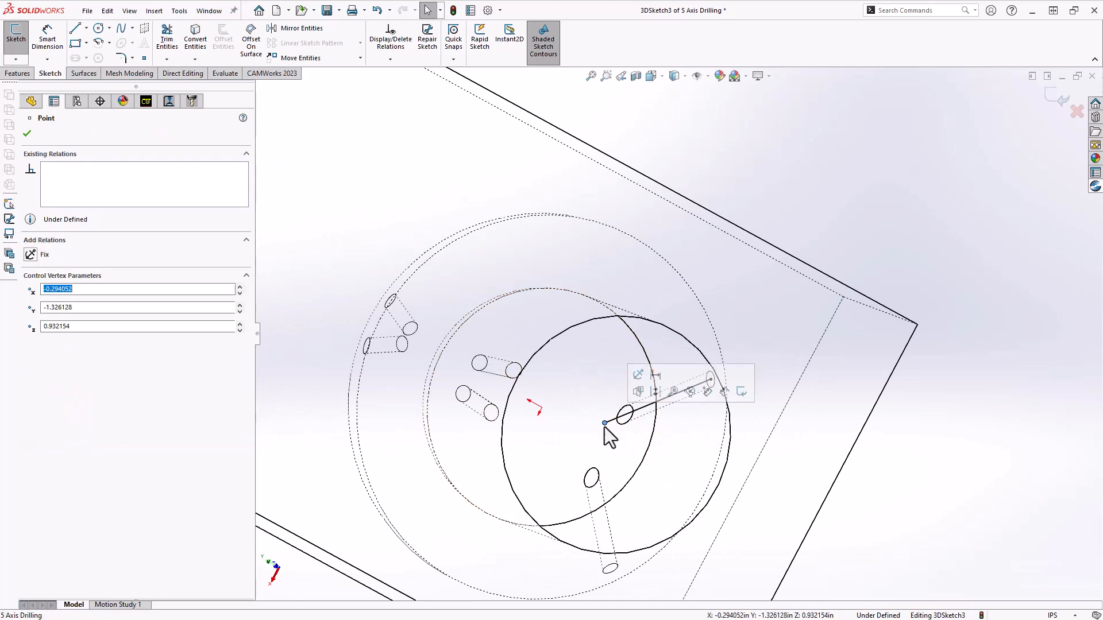
key(Escape)
ctrl+click(588, 399)
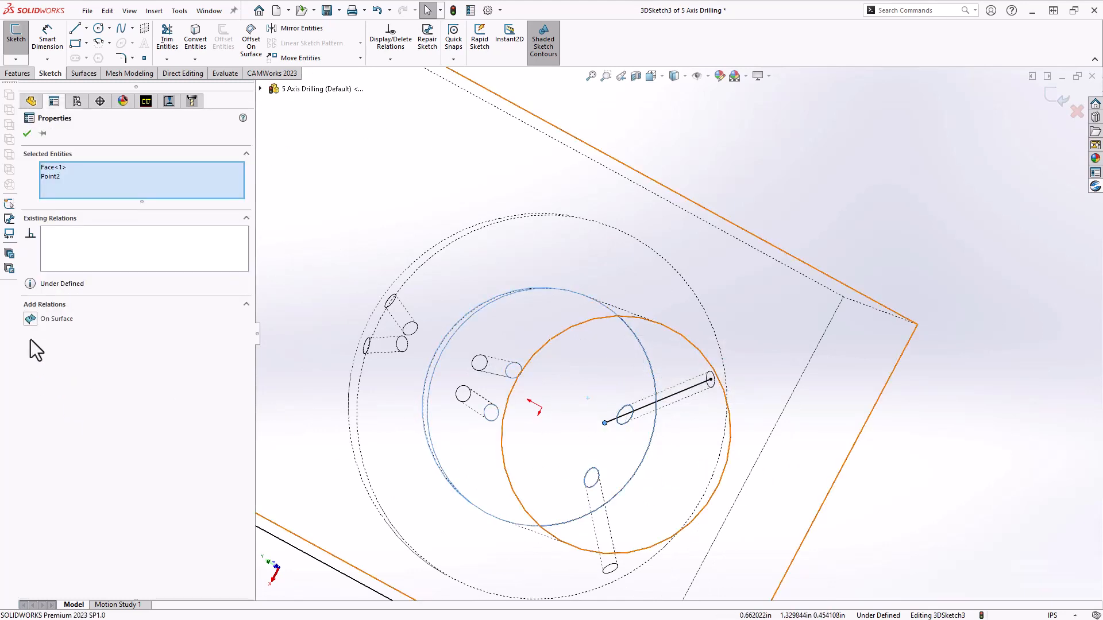
click(30, 320)
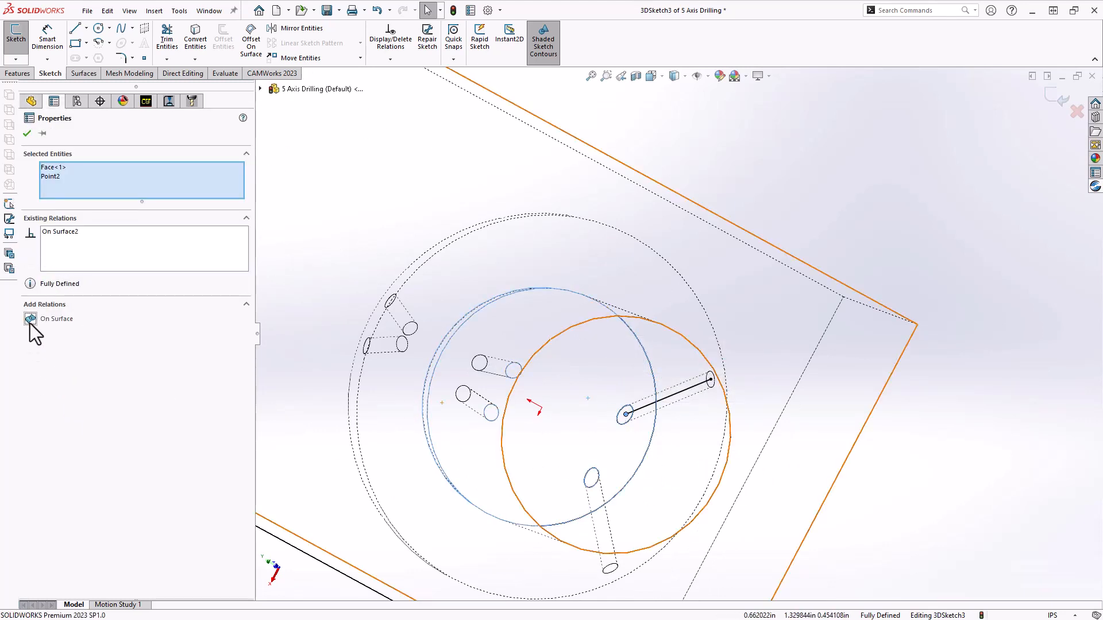
click(26, 134)
Examine up close where the line's endpoints meet the inner and outer openings of the hole
scroll(650, 315, up, 6)
mouse_move(650, 315)
middle_down()
mouse_move(612, 462)
mouse_move(667, 401)
mouse_move(643, 313)
mouse_move(751, 288)
mouse_move(775, 299)
mouse_move(768, 317)
mouse_move(744, 323)
mouse_move(758, 328)
mouse_move(766, 308)
middle_up()
scroll(682, 317, down, 8)
scroll(571, 377, down, 8)
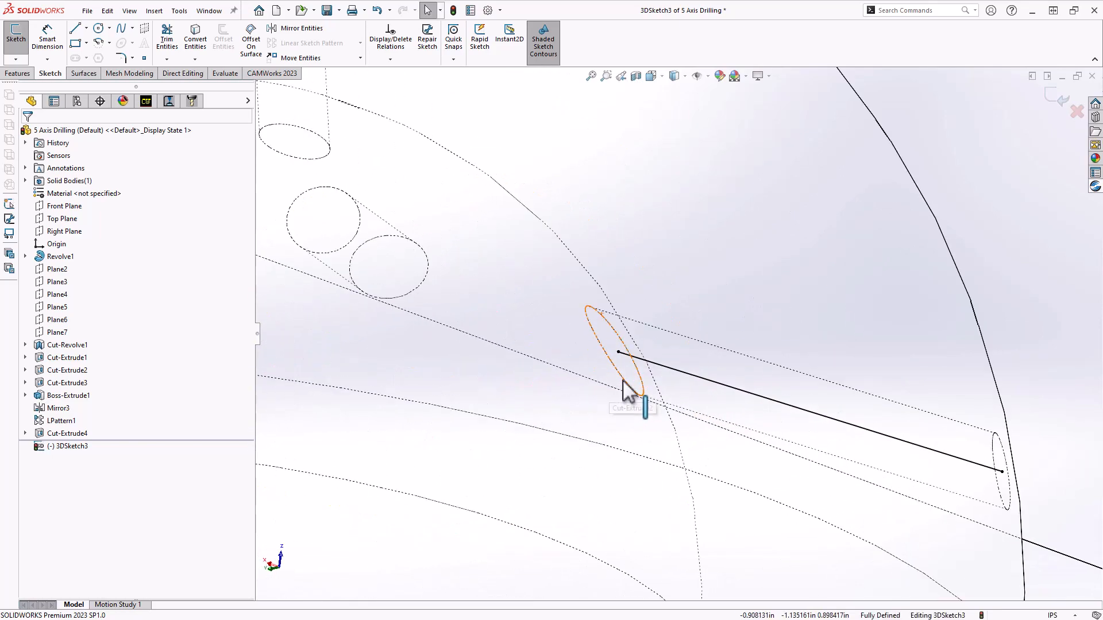
mouse_move(629, 406)
middle_down()
mouse_move(618, 388)
mouse_move(623, 401)
middle_up()
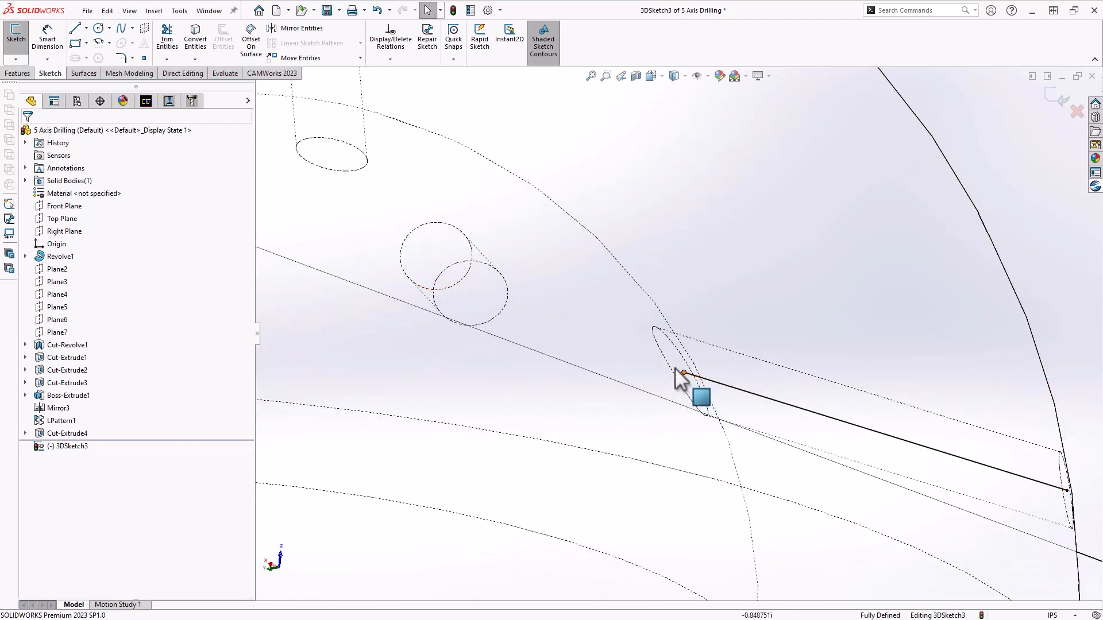
key(ctrl)
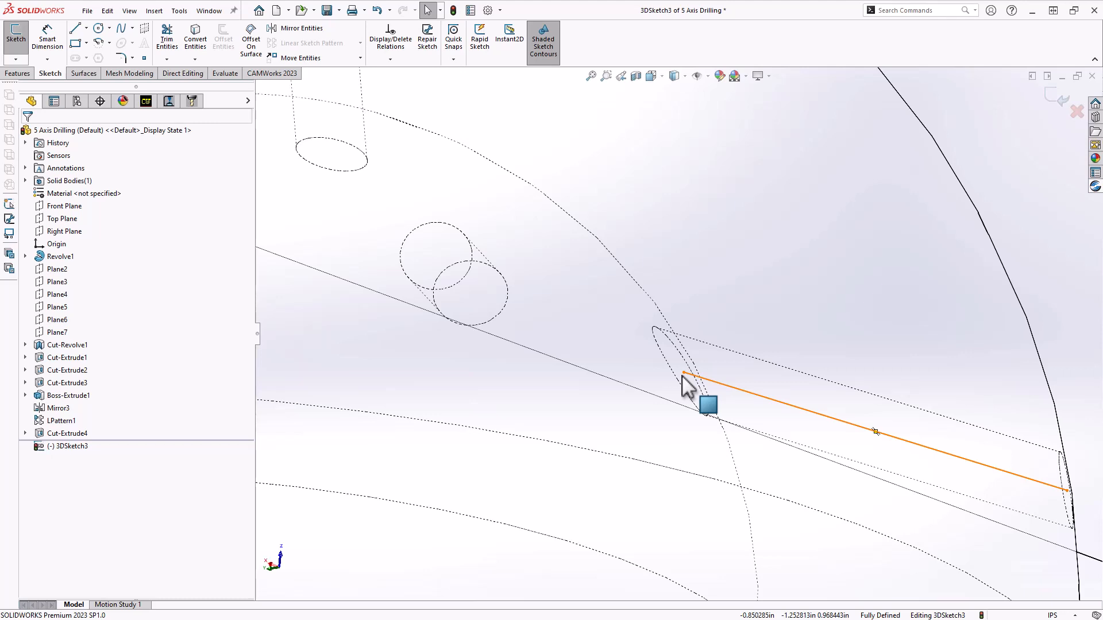
scroll(681, 376, up, 10)
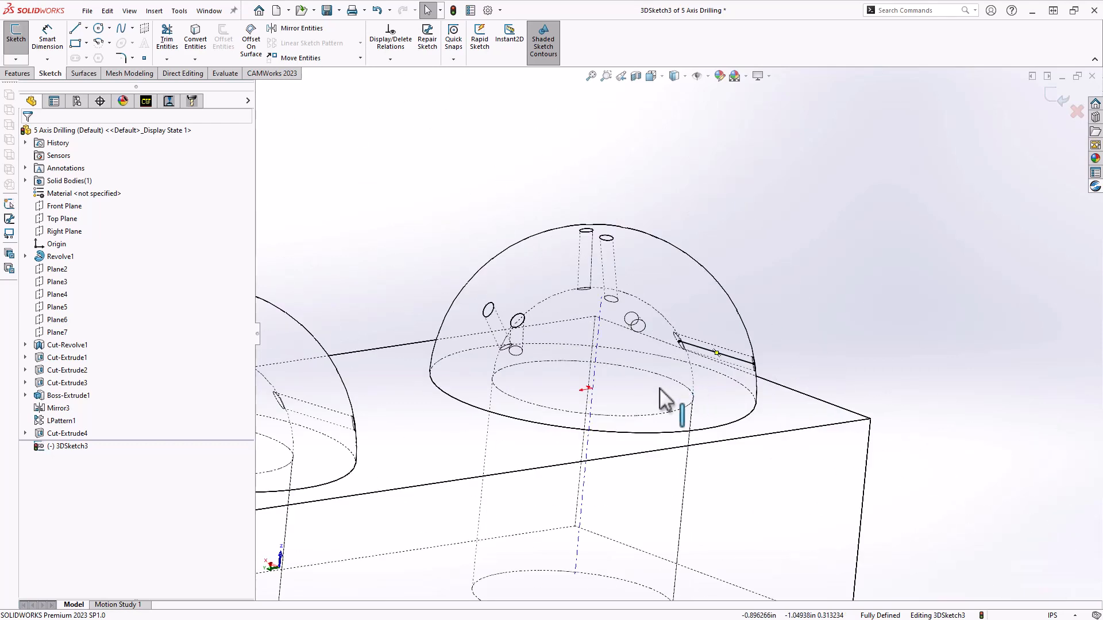
Sketch a second 3D line about 1.75 in long beside the lower of the paired holes near the dome's top
middle_drag(670, 355, 728, 323)
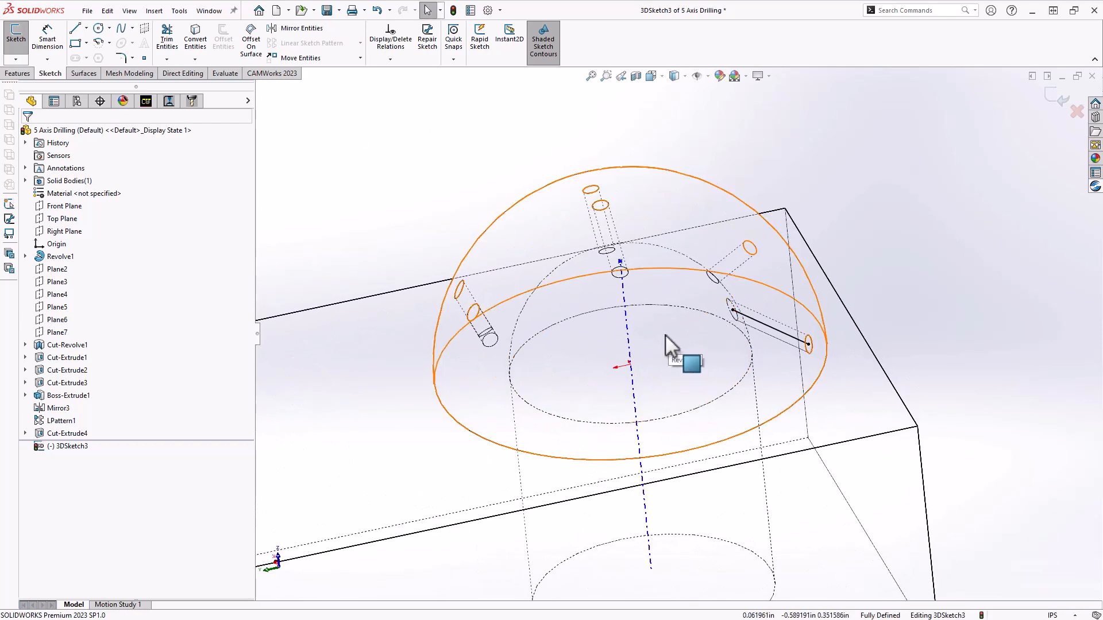
middle_drag(656, 328, 615, 419)
scroll(578, 247, down, 5)
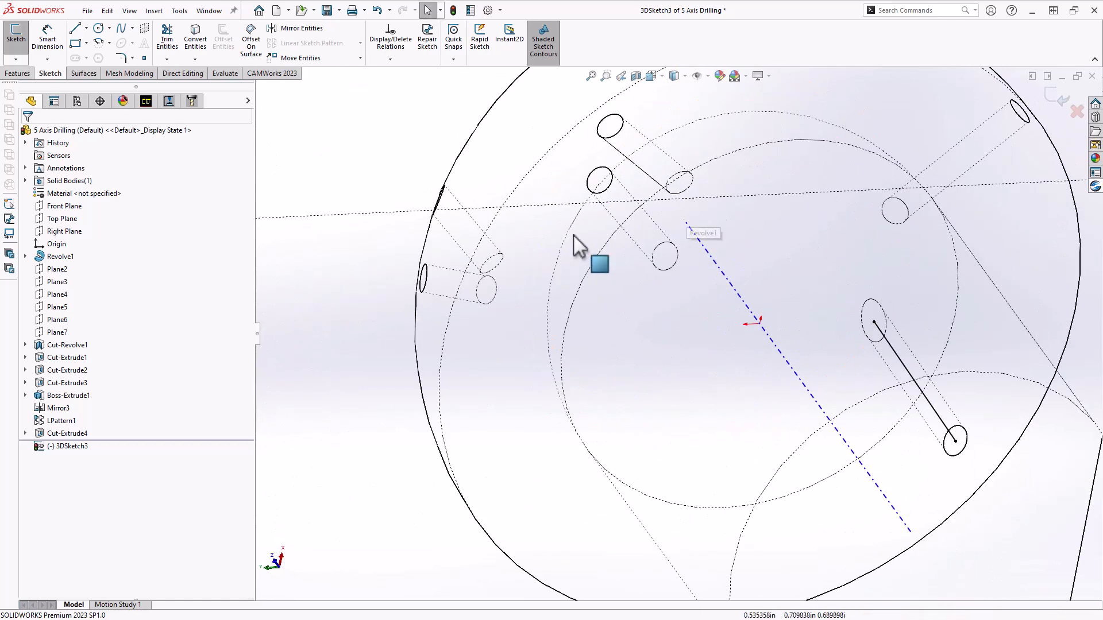
click(75, 28)
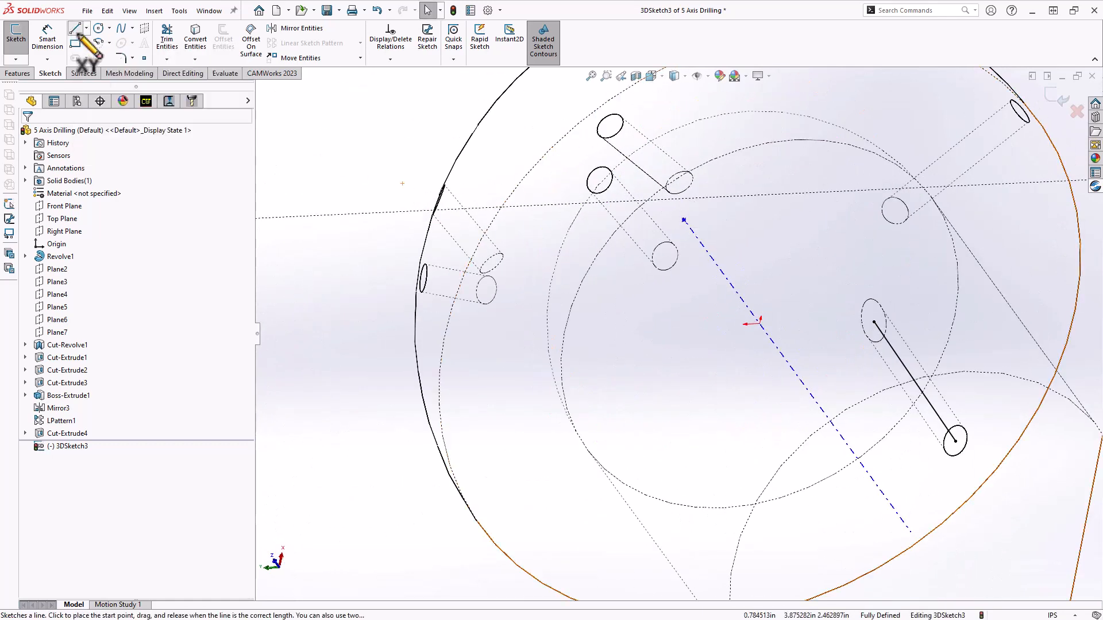
click(552, 183)
click(630, 320)
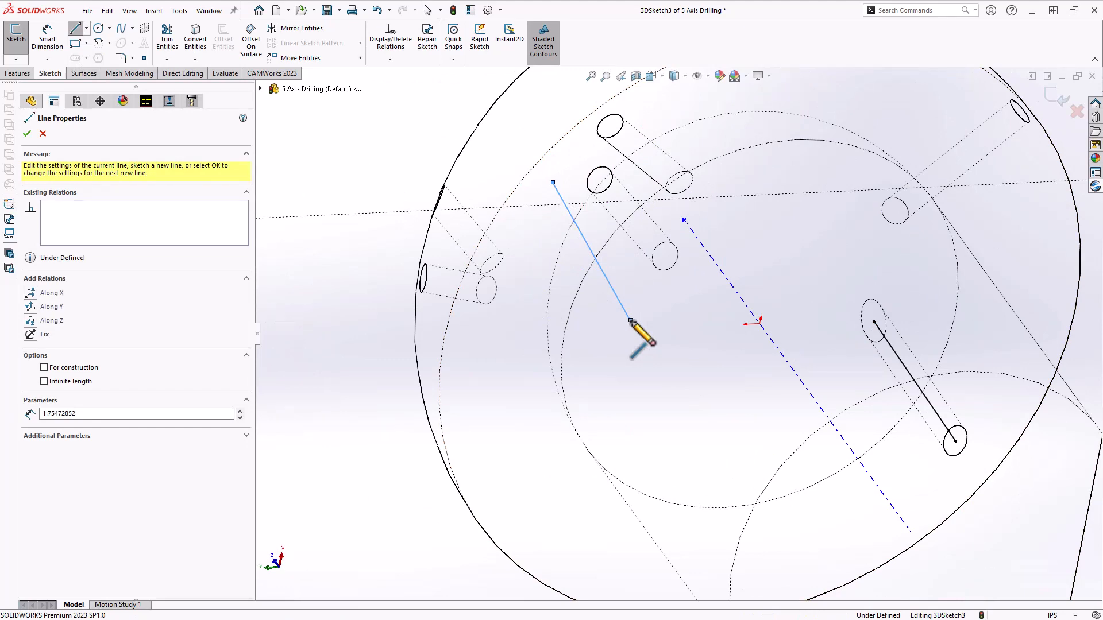
key(Escape)
key(Escape)
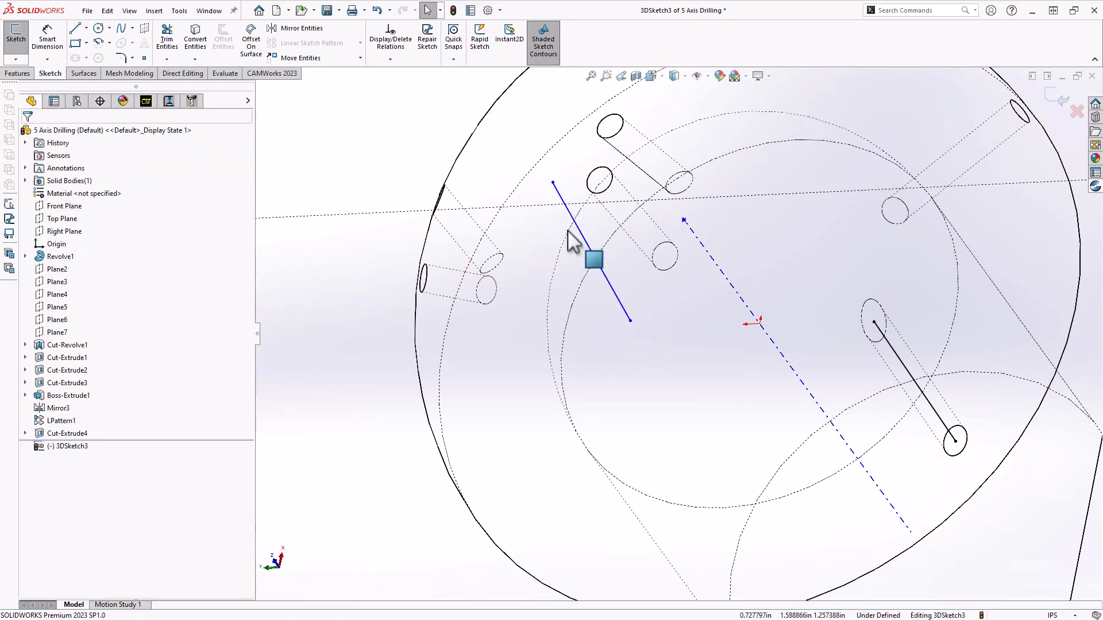
Make the second line concentric with the cylindrical face of the lower paired hole near the dome's top
click(563, 208)
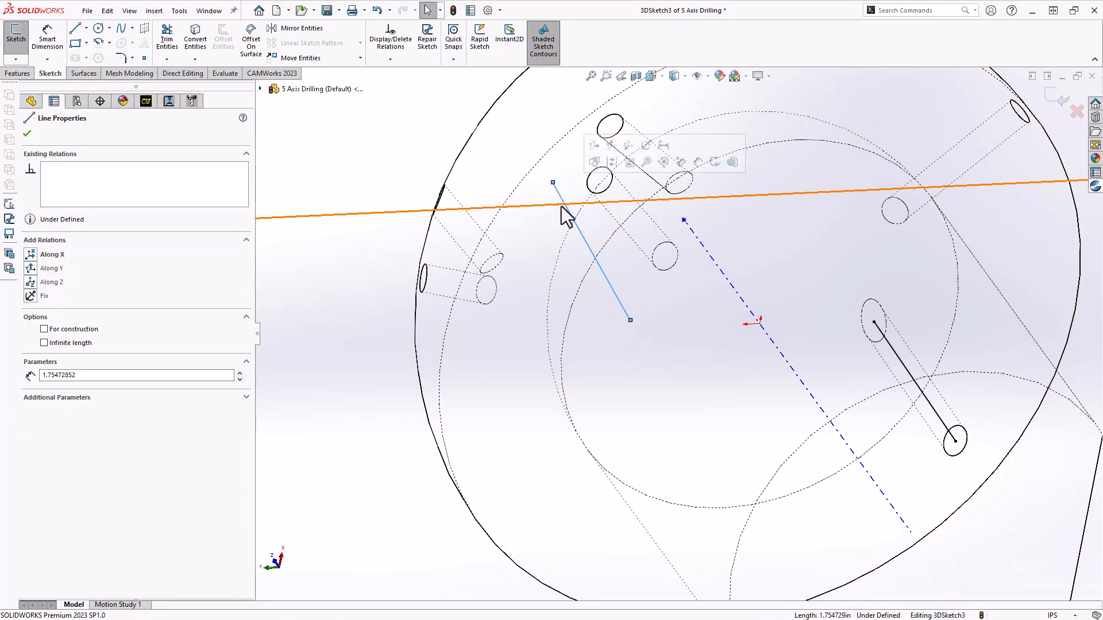
ctrl+click(597, 186)
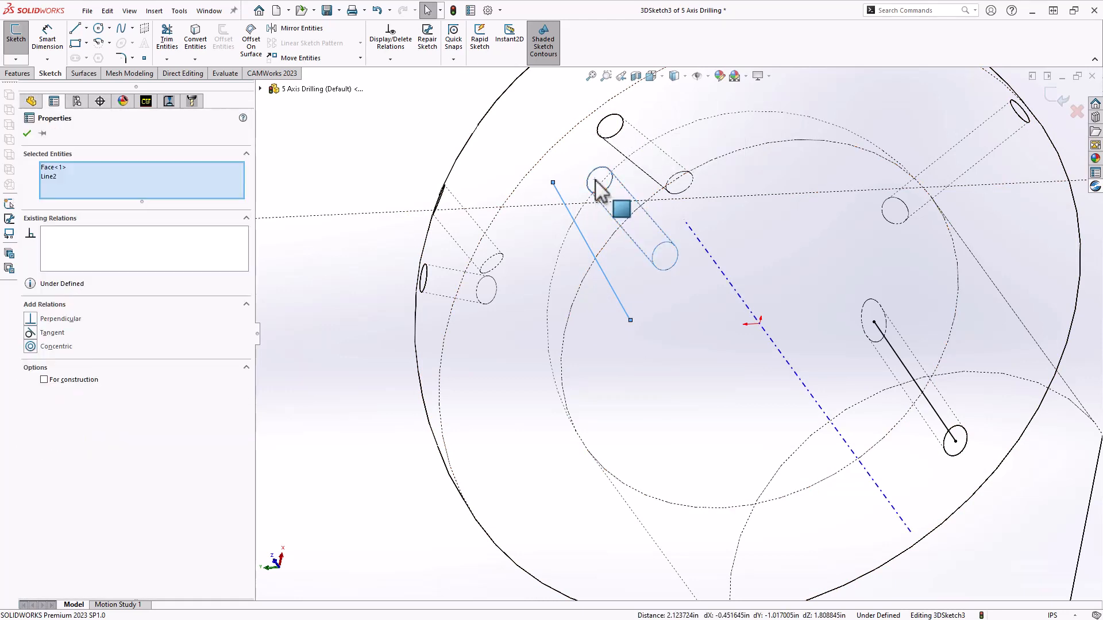
click(31, 347)
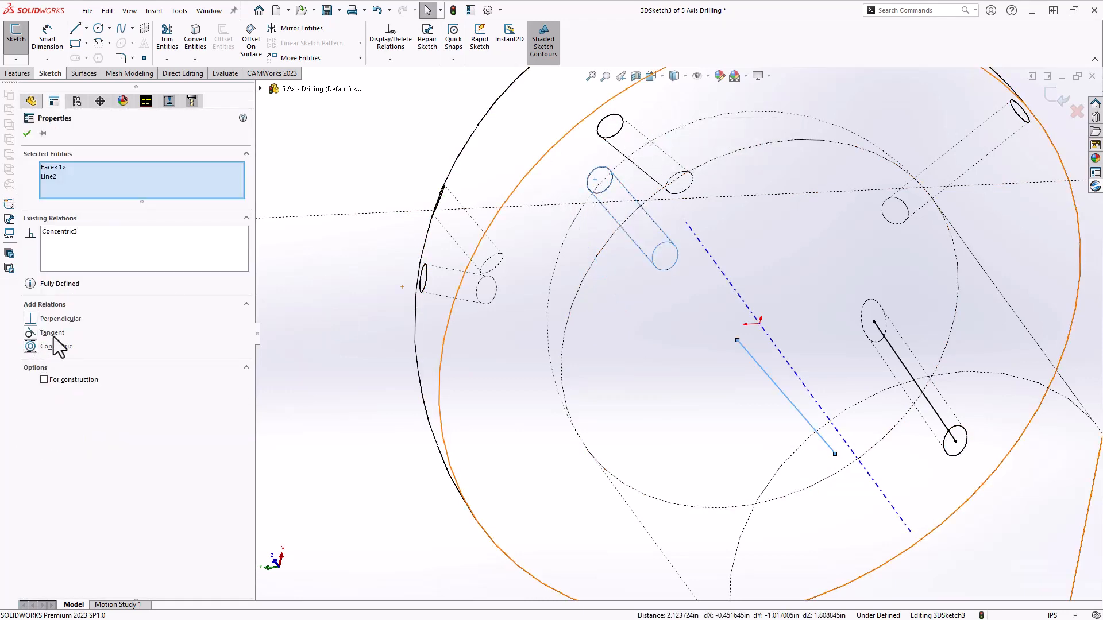
click(27, 134)
Move the second line's endpoints along the hole axis so the line extends past both openings of the hole
scroll(708, 363, up, 6)
middle_drag(708, 363, 638, 359)
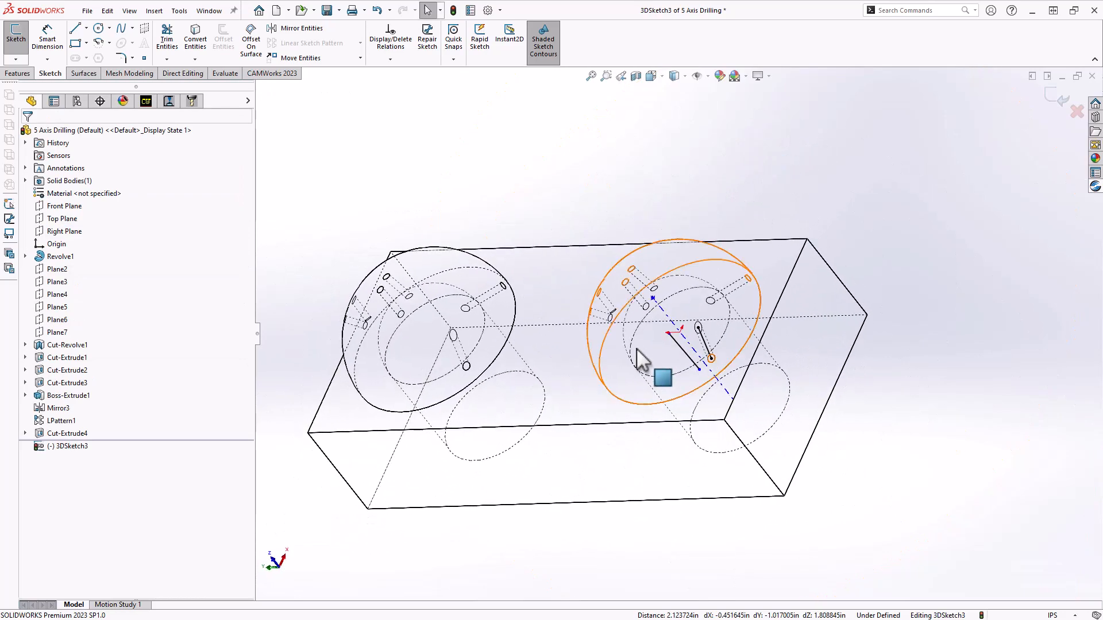
scroll(636, 349, down, 5)
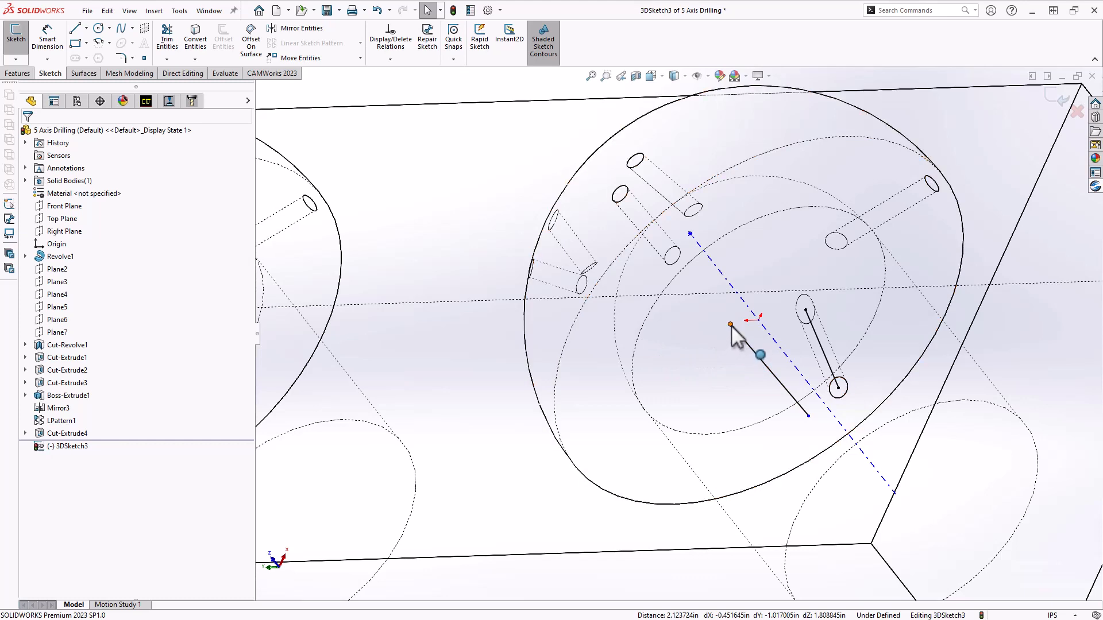
mouse_move(730, 324)
mouse_down()
mouse_move(510, 141)
mouse_move(809, 445)
mouse_move(681, 270)
mouse_move(646, 244)
mouse_move(682, 267)
mouse_up()
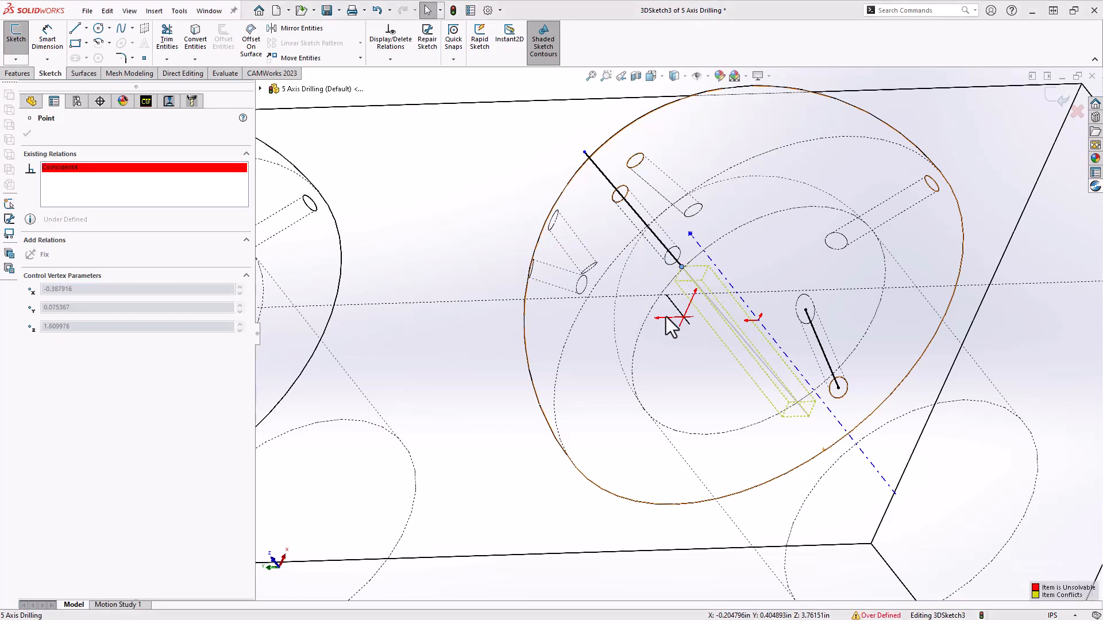
click(622, 316)
Constrain the second line's outer endpoint to the dome's outer spherical face with an On Surface relation
middle_drag(660, 360, 680, 315)
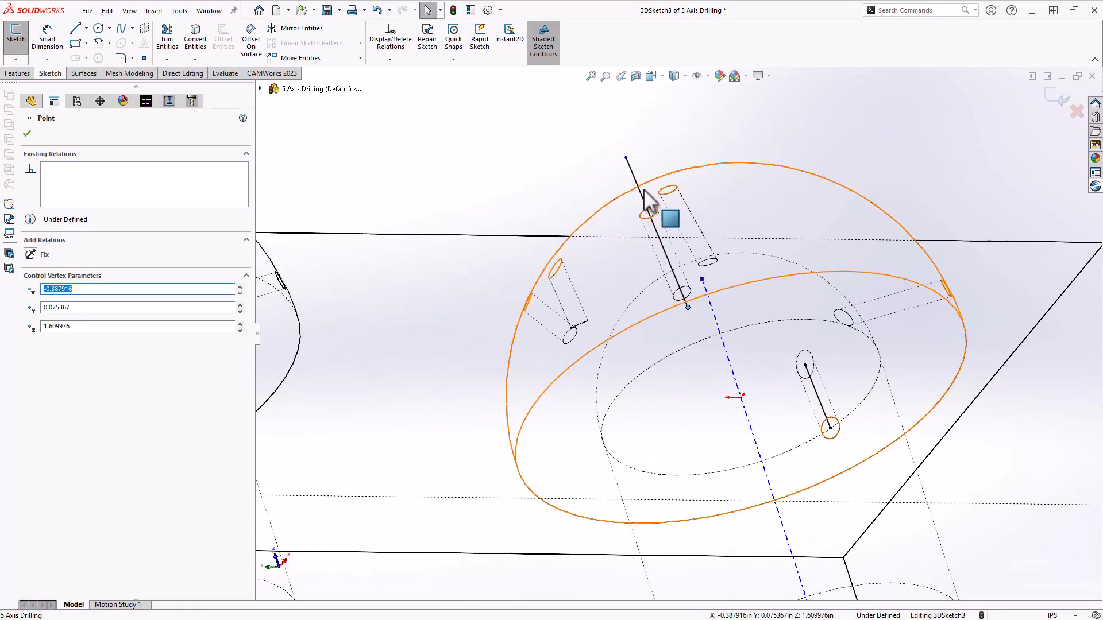
click(622, 167)
click(626, 159)
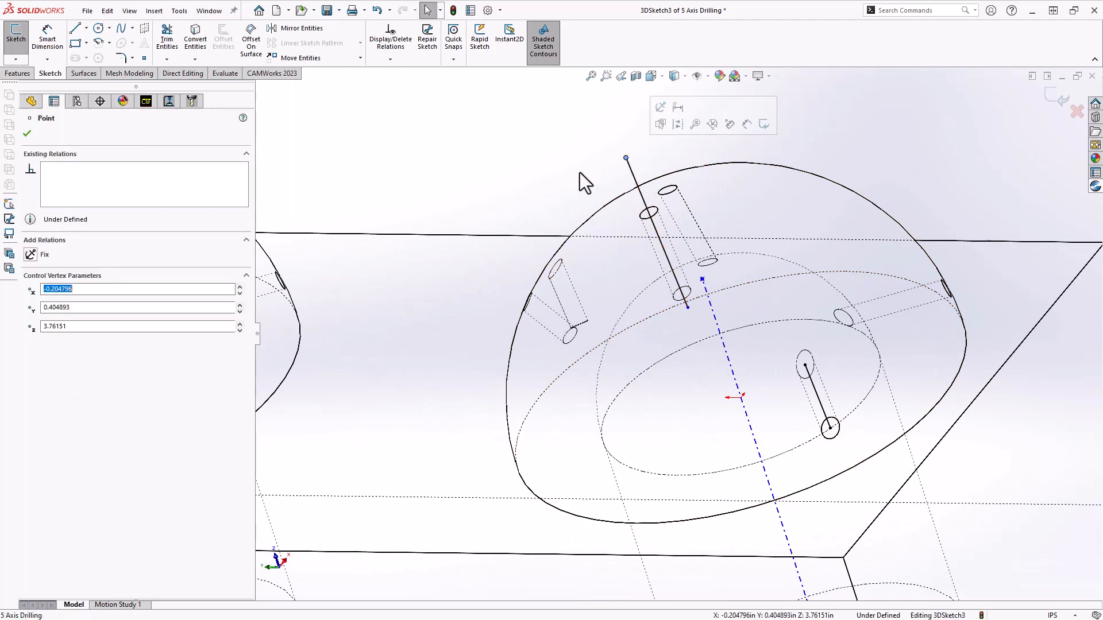
ctrl+click(715, 192)
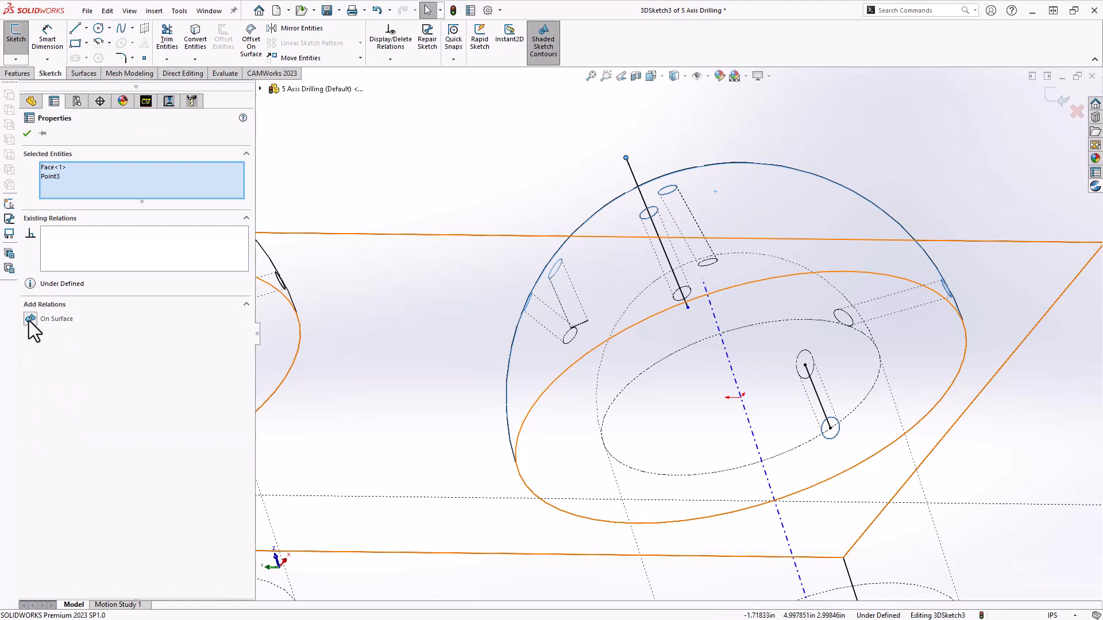
click(30, 319)
click(26, 133)
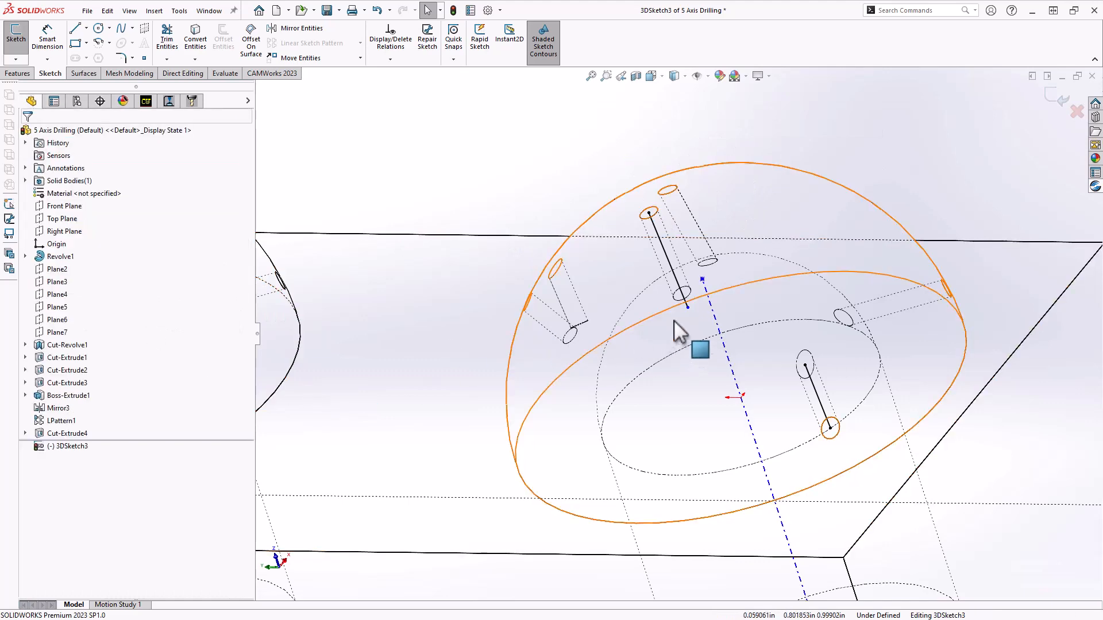
Constrain the second line's inner endpoint to the dome's inner spherical face with an On Surface relation
scroll(687, 481, up, 5)
middle_drag(682, 420, 669, 245)
middle_drag(690, 299, 691, 264)
scroll(690, 313, down, 5)
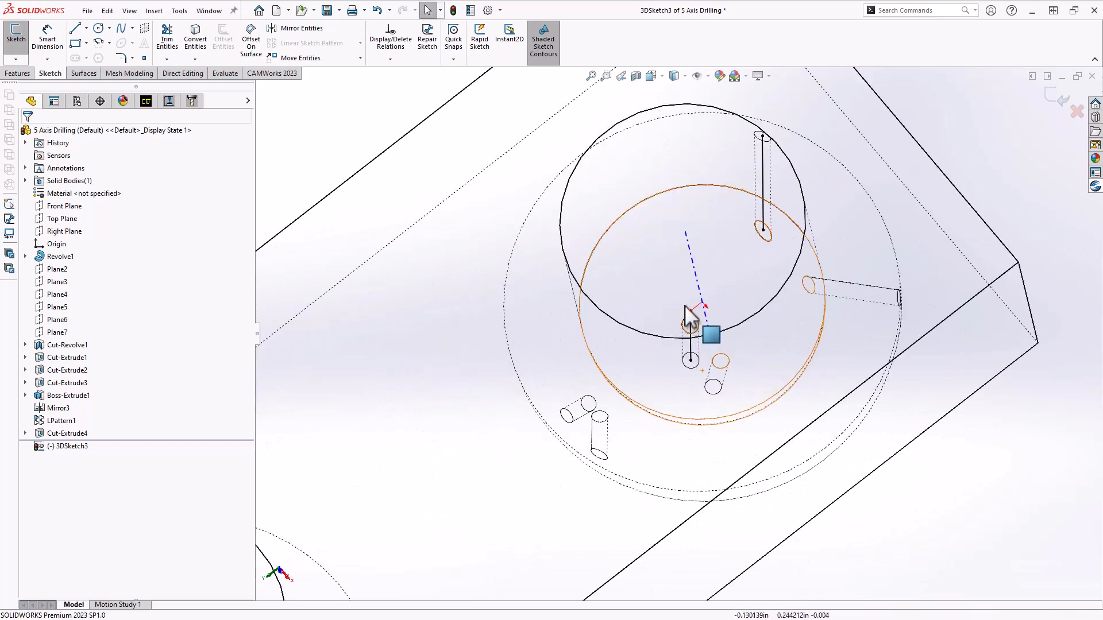
scroll(688, 316, down, 3)
click(693, 329)
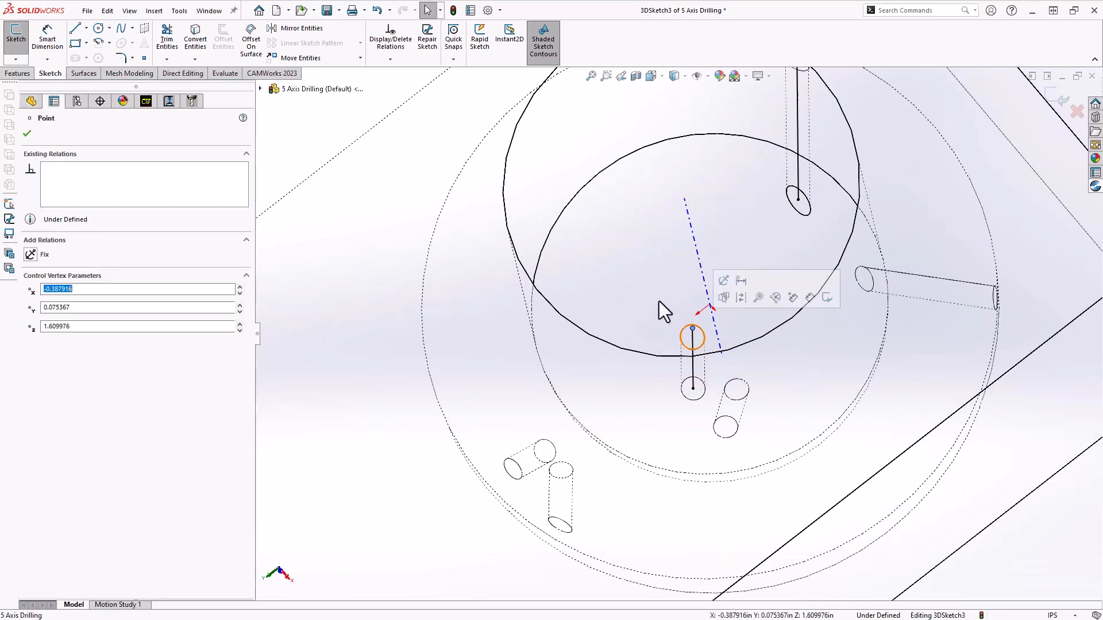
ctrl+click(660, 295)
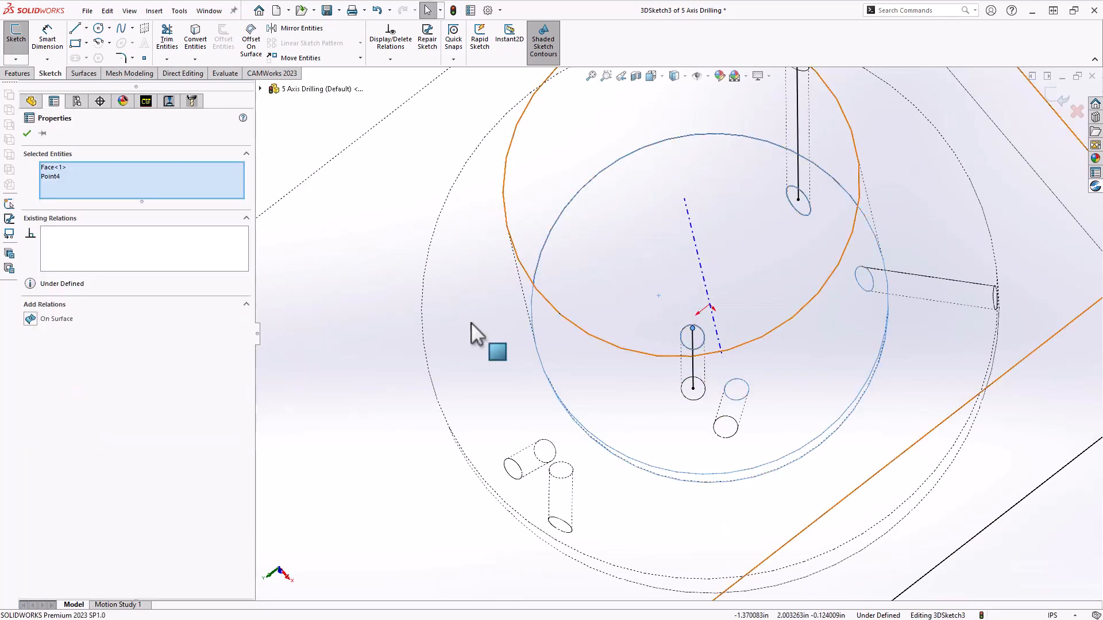
click(31, 319)
click(26, 133)
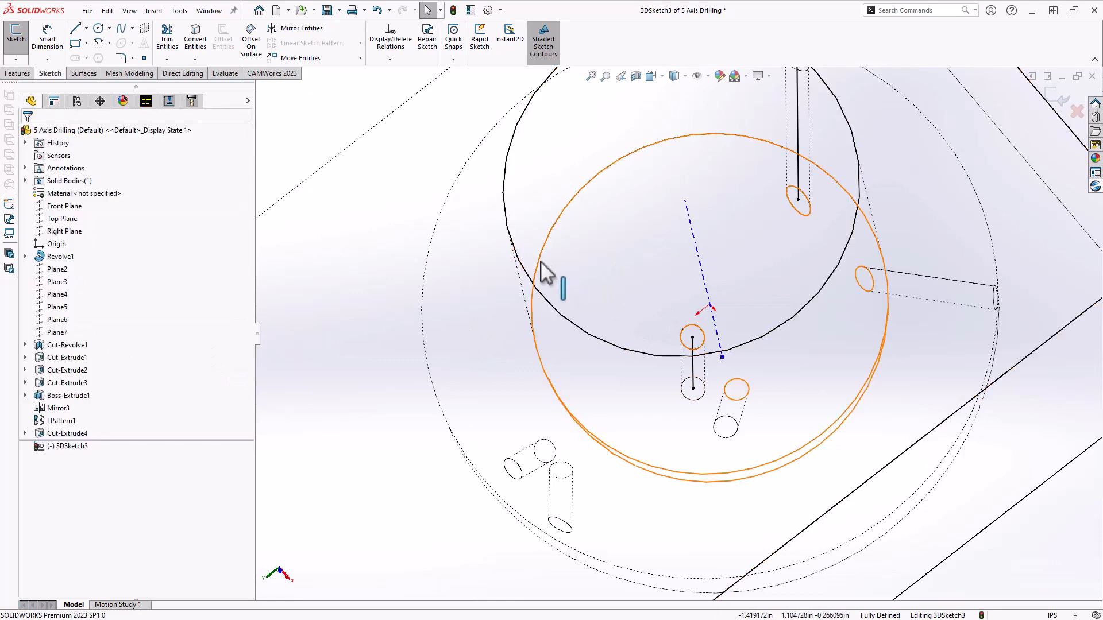
Sketch a third line about 1.53 in long beside the lower of the paired holes on the side facing the other dome
scroll(540, 262, up, 6)
middle_drag(579, 204, 678, 302)
scroll(662, 131, up, 2)
middle_drag(648, 145, 654, 289)
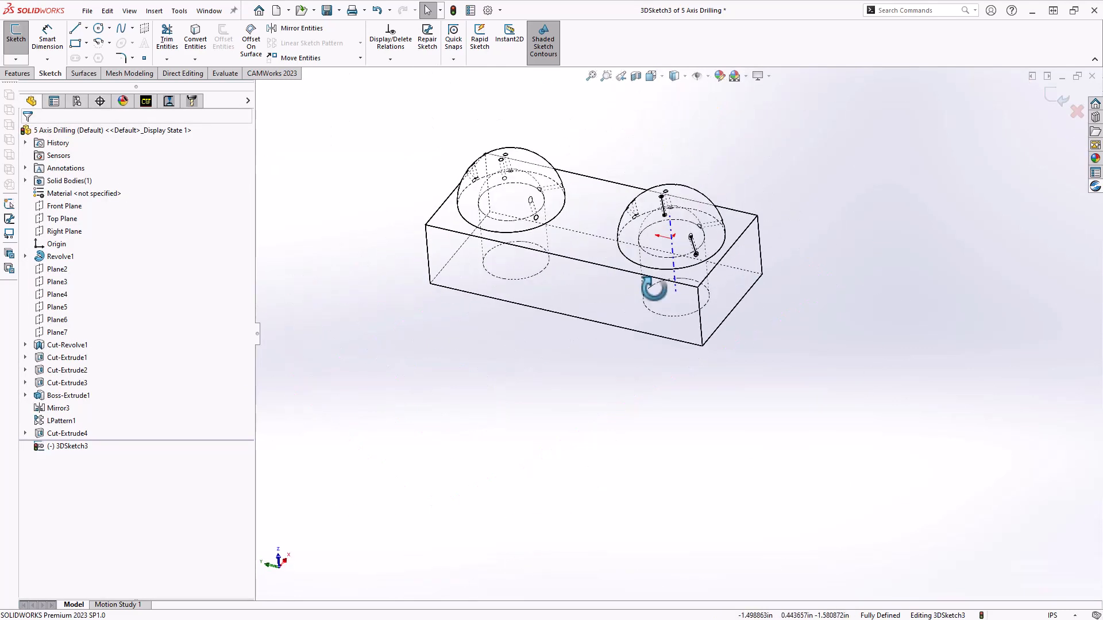
scroll(652, 236, down, 5)
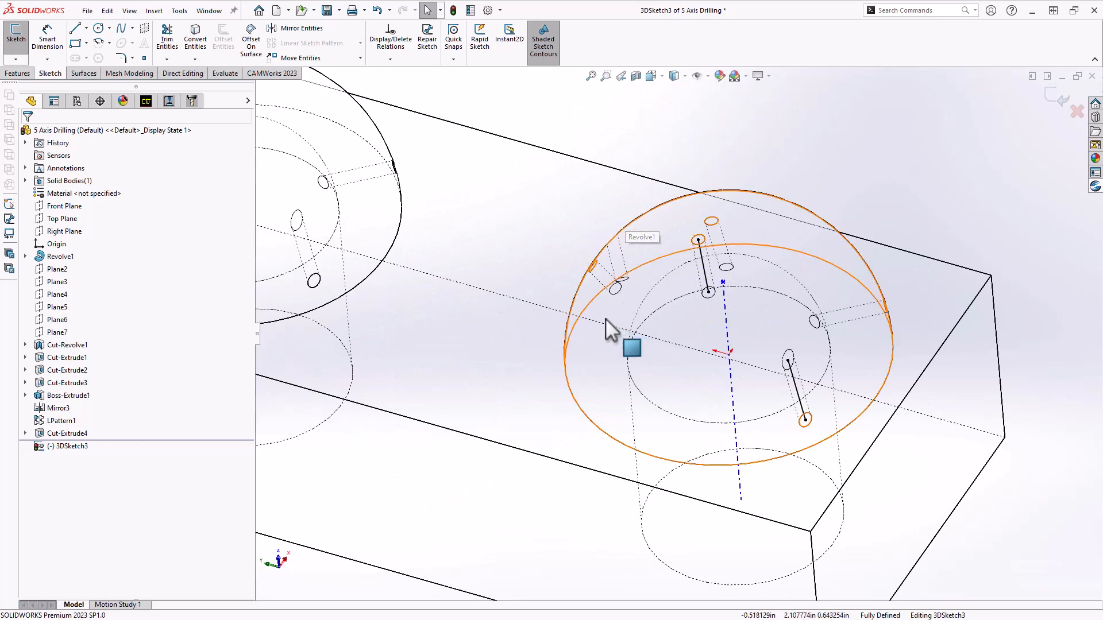
scroll(608, 325, down, 5)
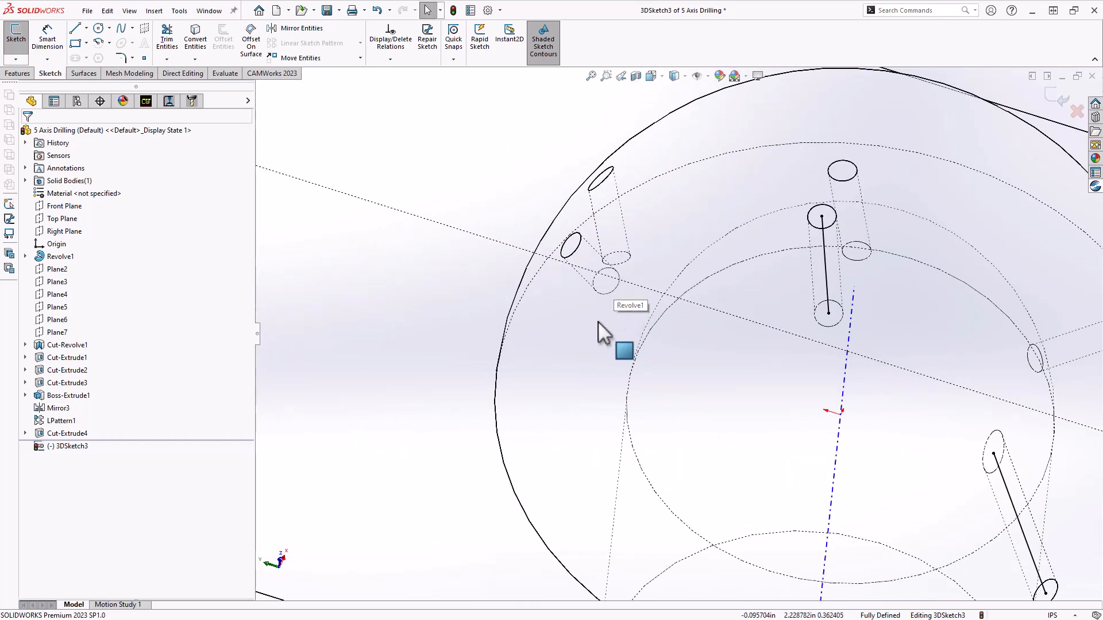
click(75, 28)
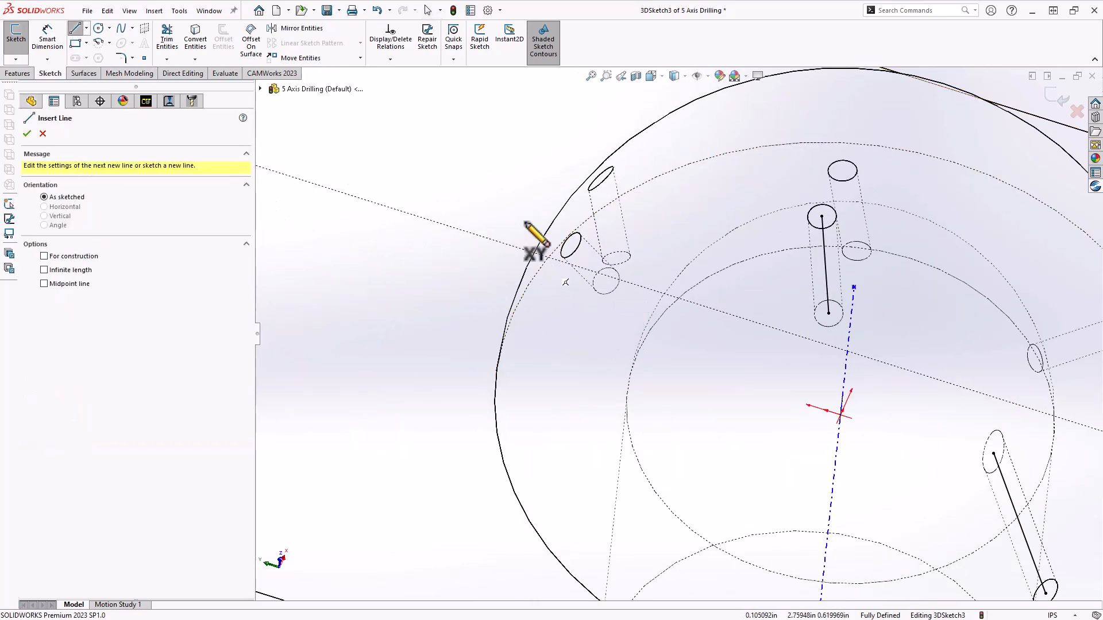
click(502, 208)
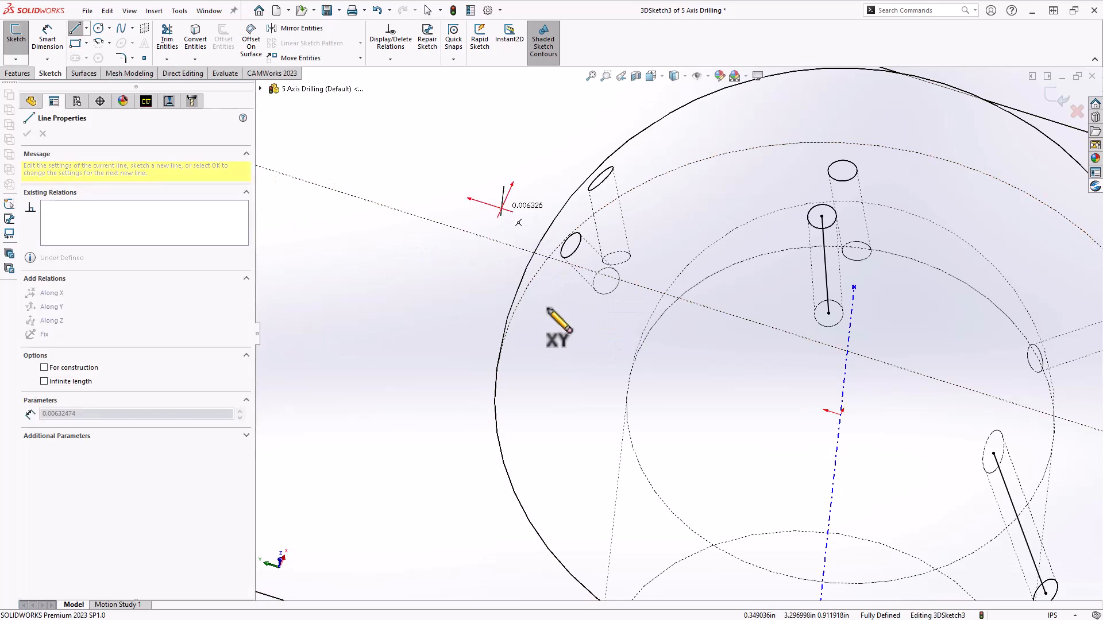
click(591, 332)
key(Escape)
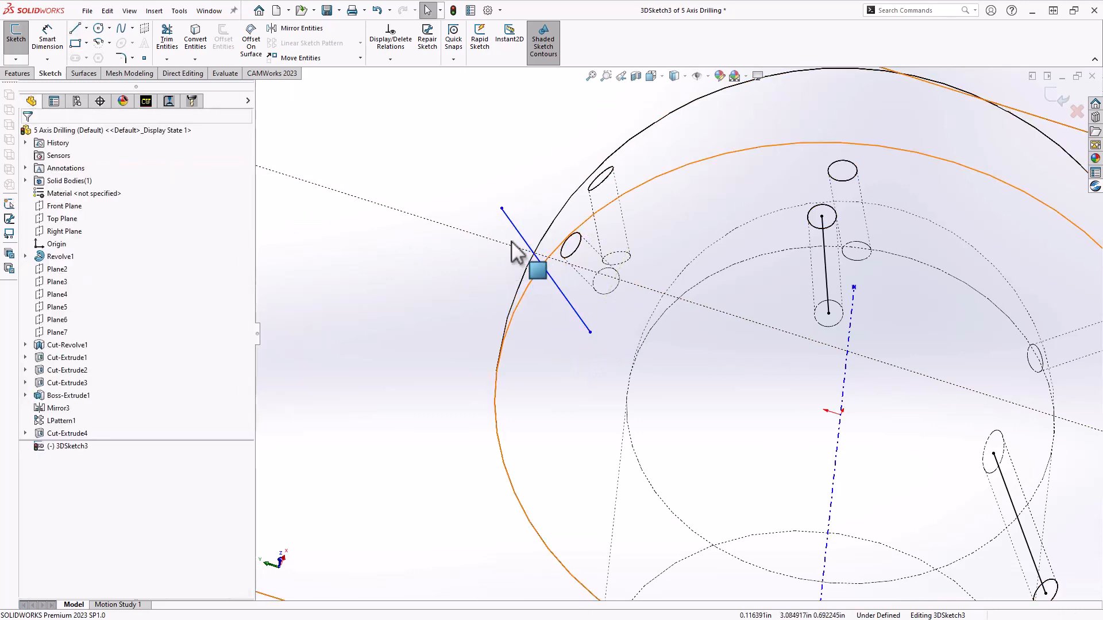
Make the third line concentric with the cylindrical face of the lower hole facing the other dome
click(525, 244)
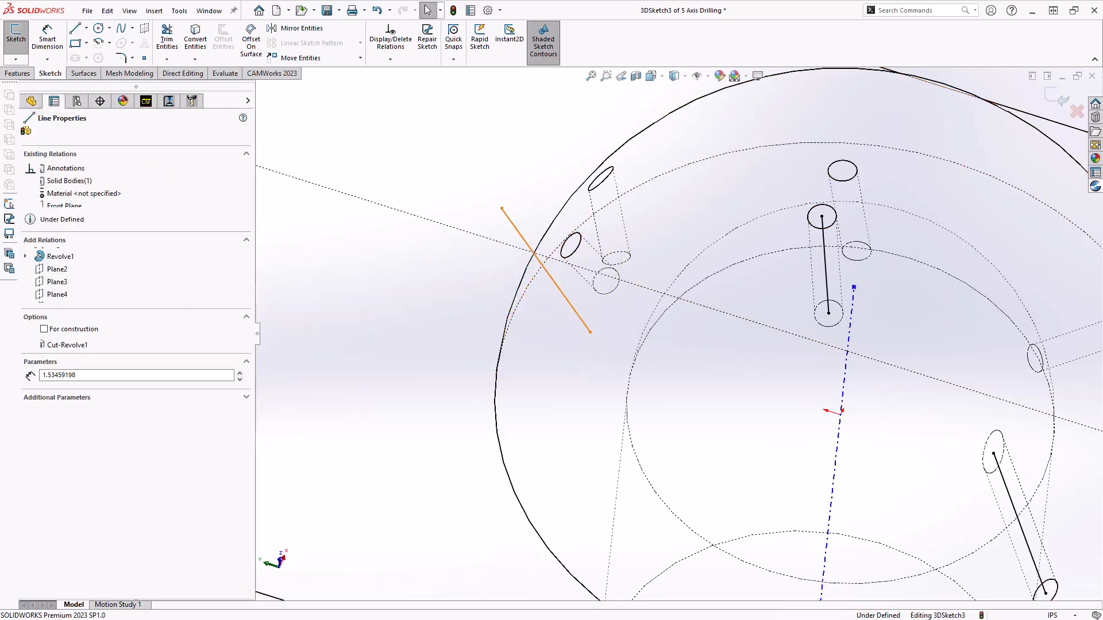
ctrl+click(571, 251)
click(30, 347)
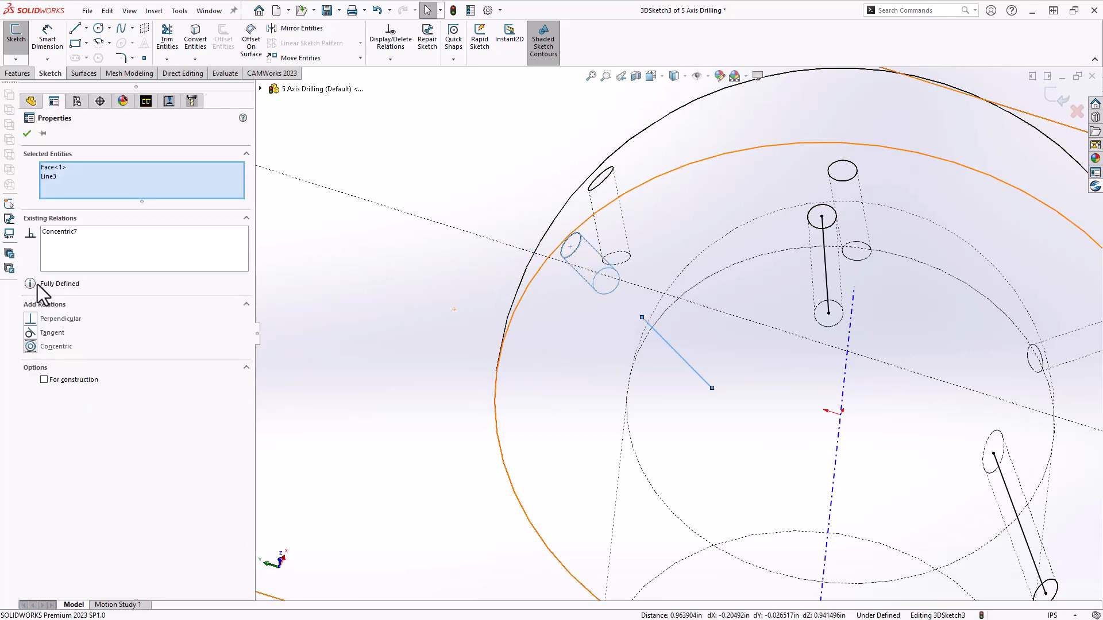
click(27, 134)
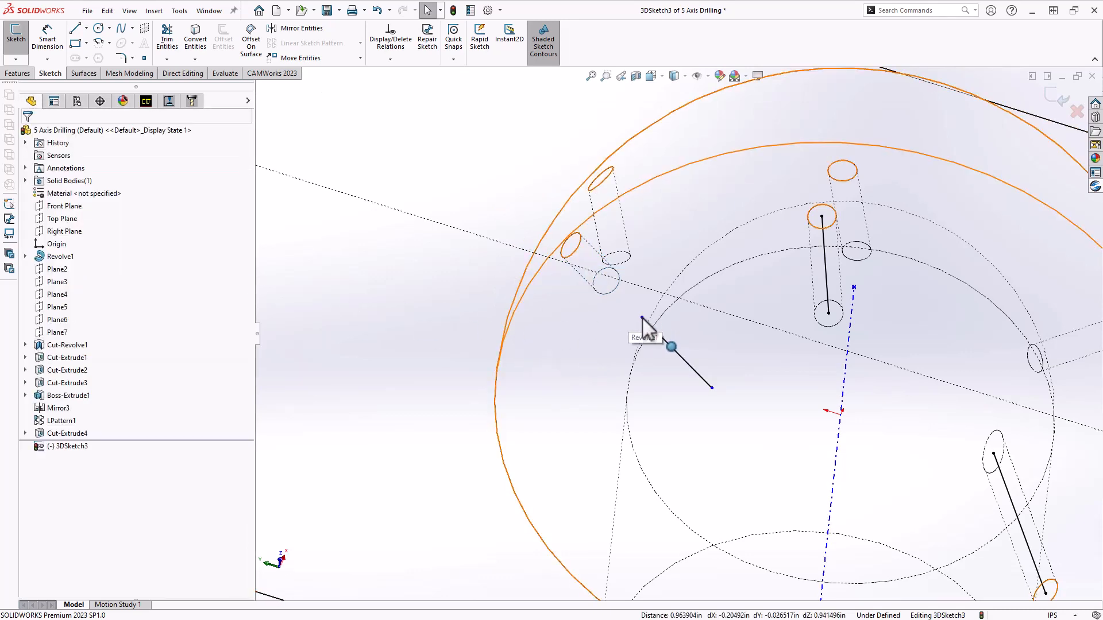
Move both endpoints of the third line along the hole axis so the line runs through the hole and slightly beyond it
drag(619, 300, 322, 73)
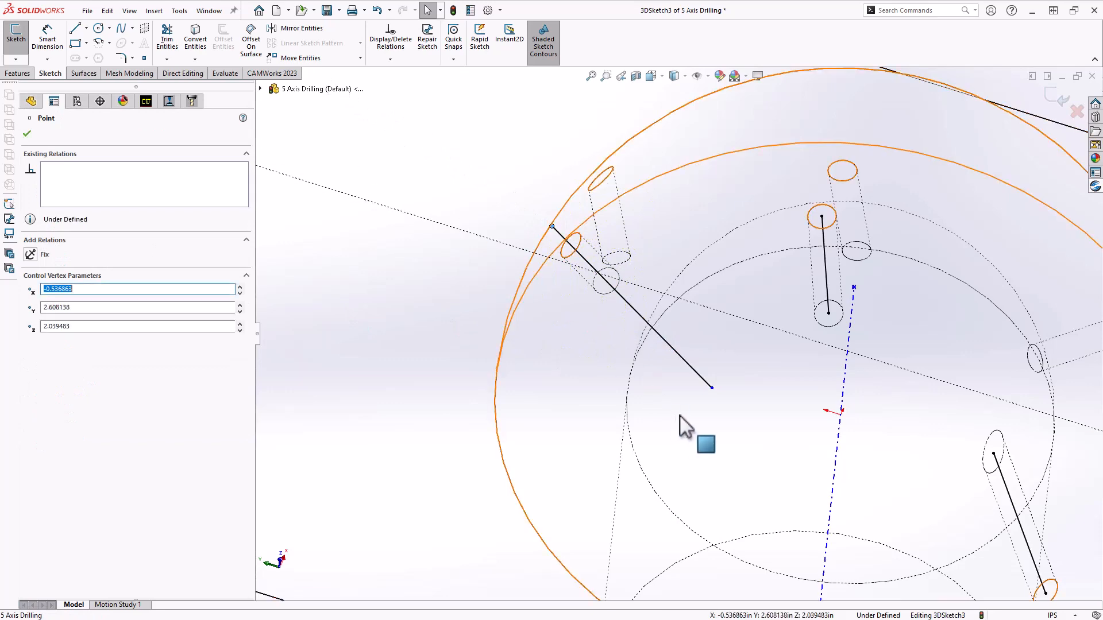
drag(712, 389, 392, 144)
click(422, 115)
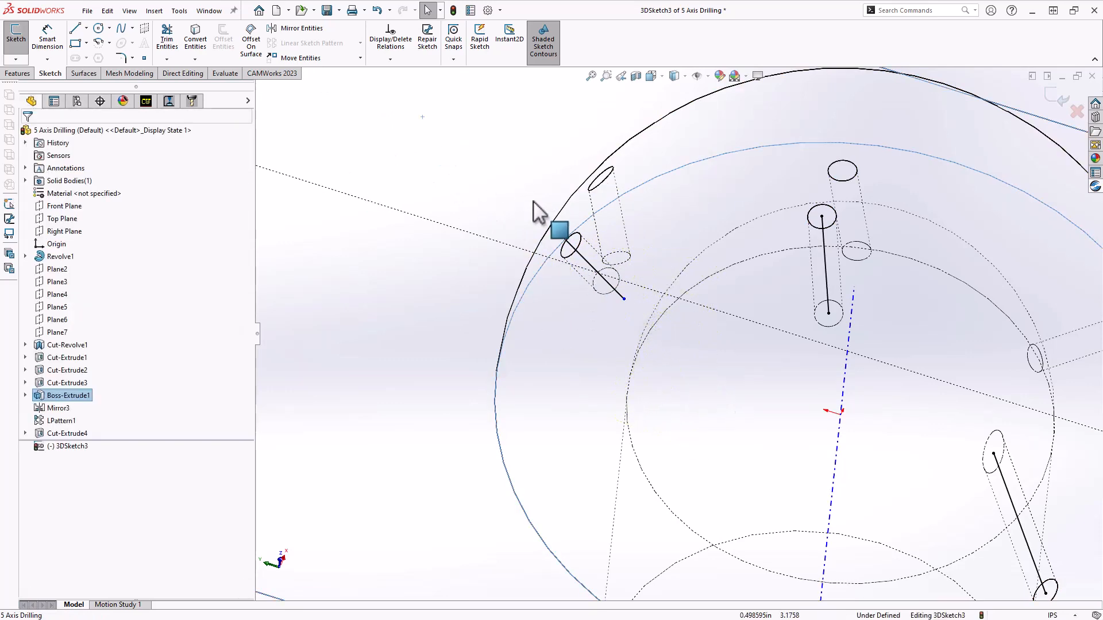
Constrain the third line's outer endpoint to the dome's outer spherical face with an On Surface relation
middle_drag(533, 201, 602, 254)
scroll(602, 254, down, 3)
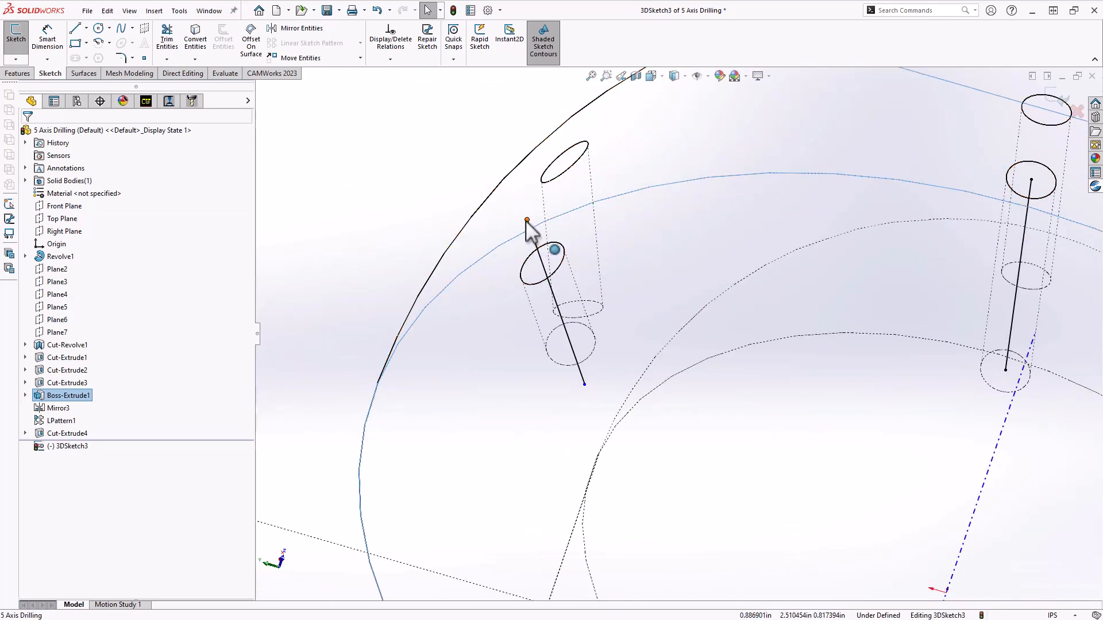
click(527, 220)
ctrl+click(466, 322)
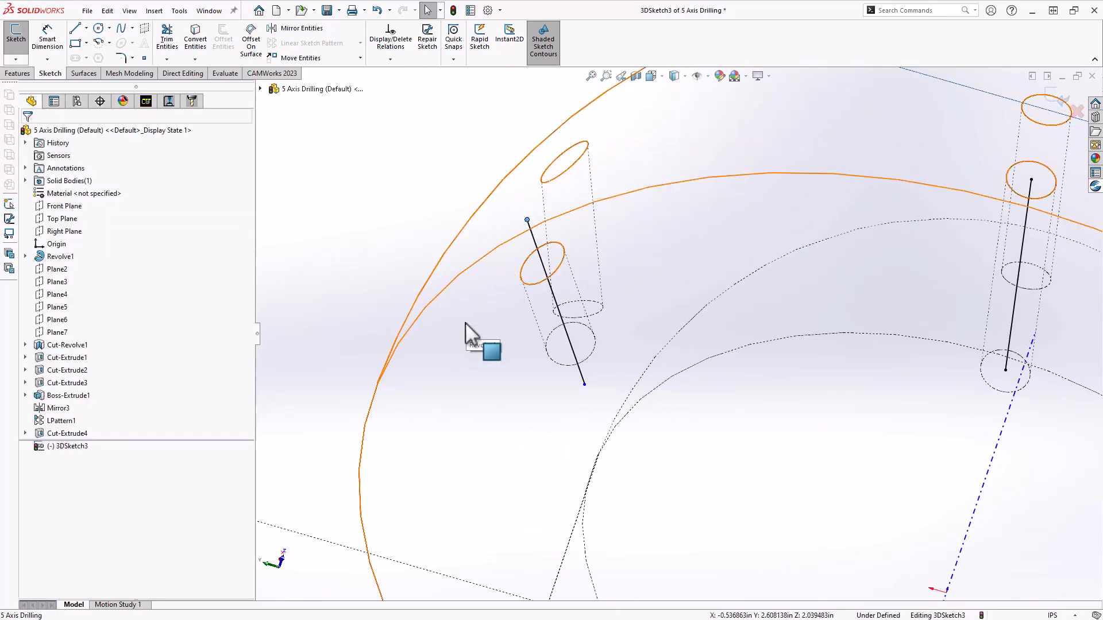
click(31, 321)
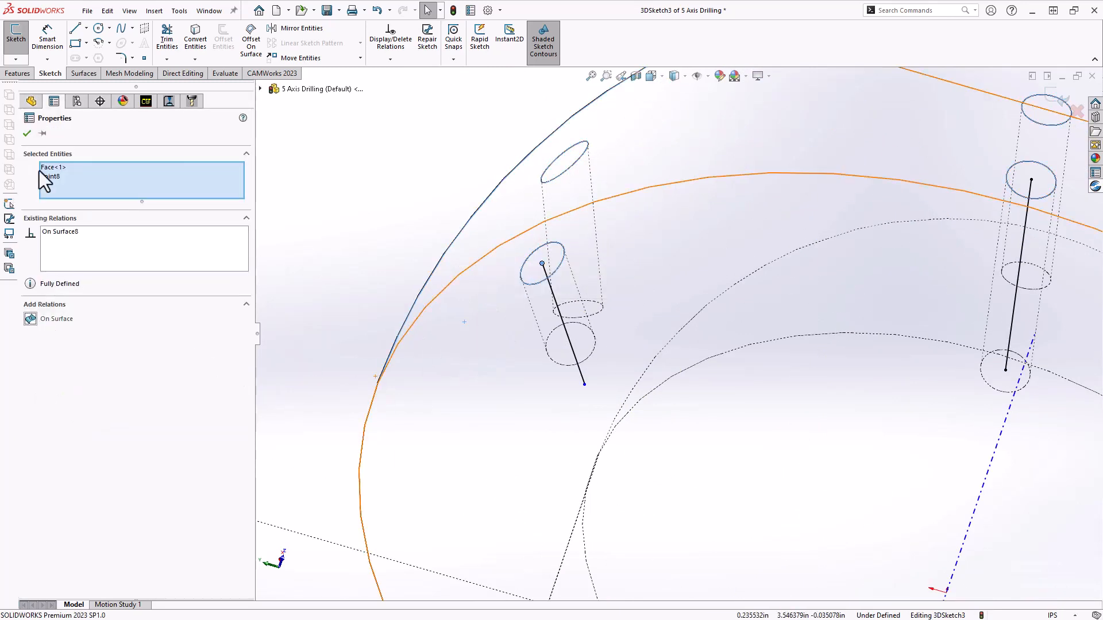
click(27, 133)
Constrain the third line's inner endpoint to the flat bottom face of its hole with an On Plane relation
scroll(598, 389, up, 5)
middle_drag(601, 372, 545, 313)
scroll(666, 366, down, 10)
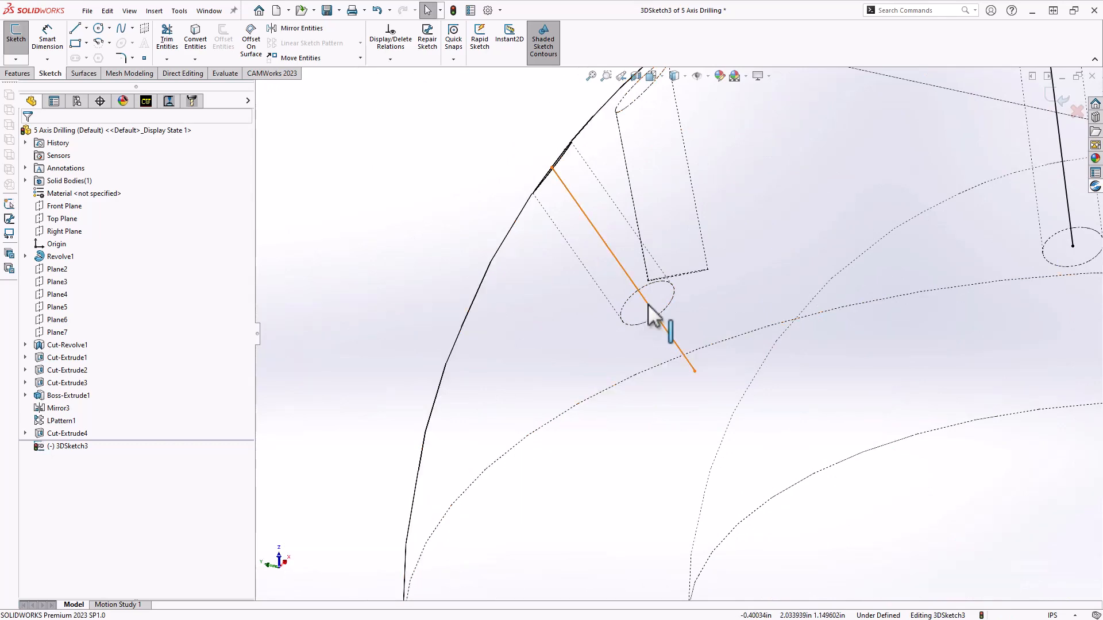
click(694, 372)
mouse_move(601, 318)
middle_down()
mouse_move(571, 288)
mouse_move(615, 352)
mouse_move(760, 448)
mouse_move(802, 453)
mouse_move(729, 413)
mouse_move(707, 355)
middle_up()
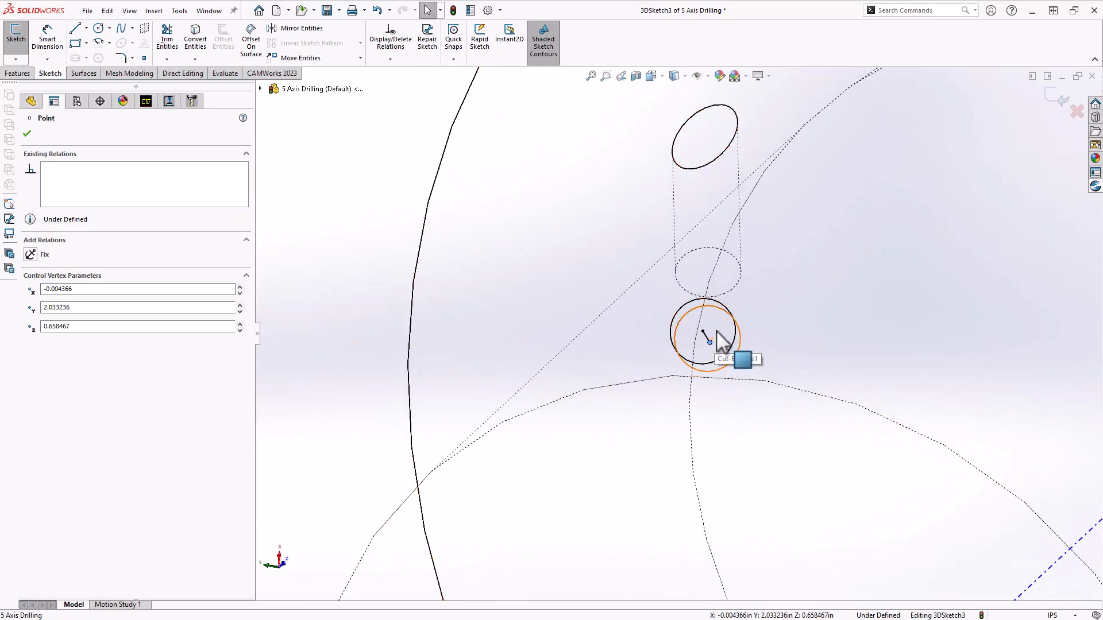
ctrl+click(707, 334)
click(31, 319)
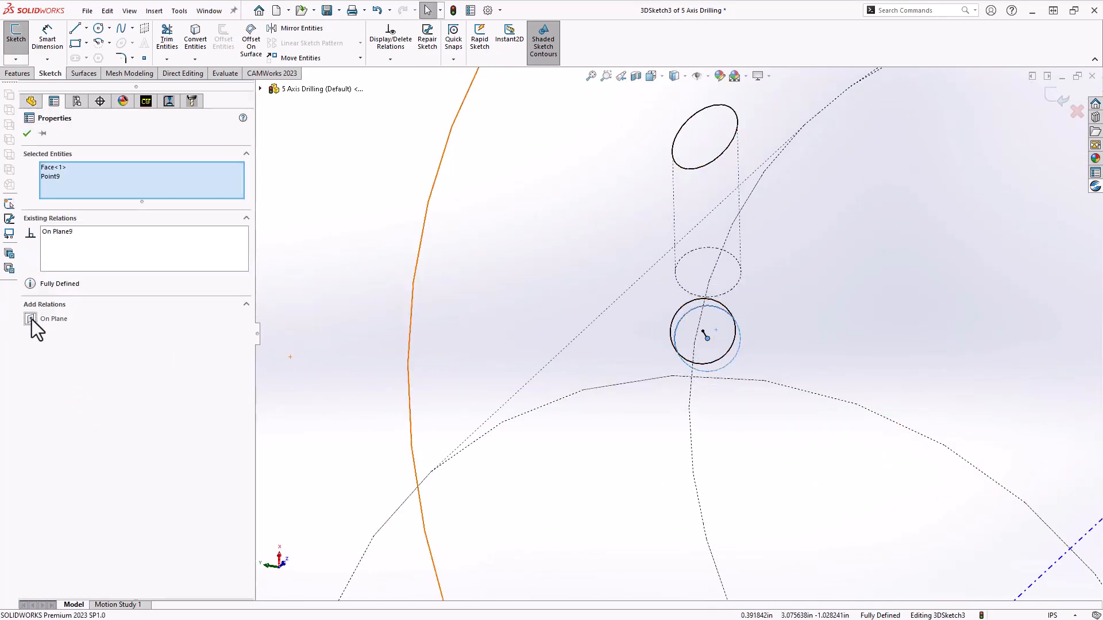
click(27, 133)
Check the three hole lines on the dome and exit the 3D sketch
scroll(714, 394, up, 3)
middle_drag(714, 394, 670, 319)
scroll(760, 388, down, 5)
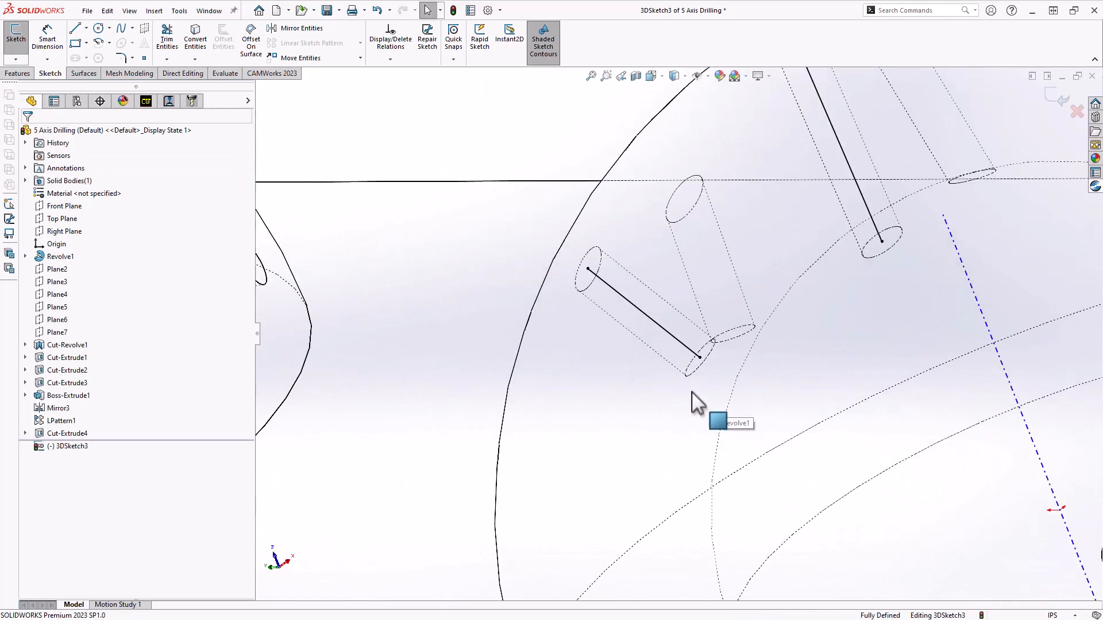
mouse_move(697, 401)
middle_down()
mouse_move(670, 364)
mouse_move(700, 391)
mouse_move(675, 394)
mouse_move(698, 414)
middle_up()
scroll(698, 424, up, 6)
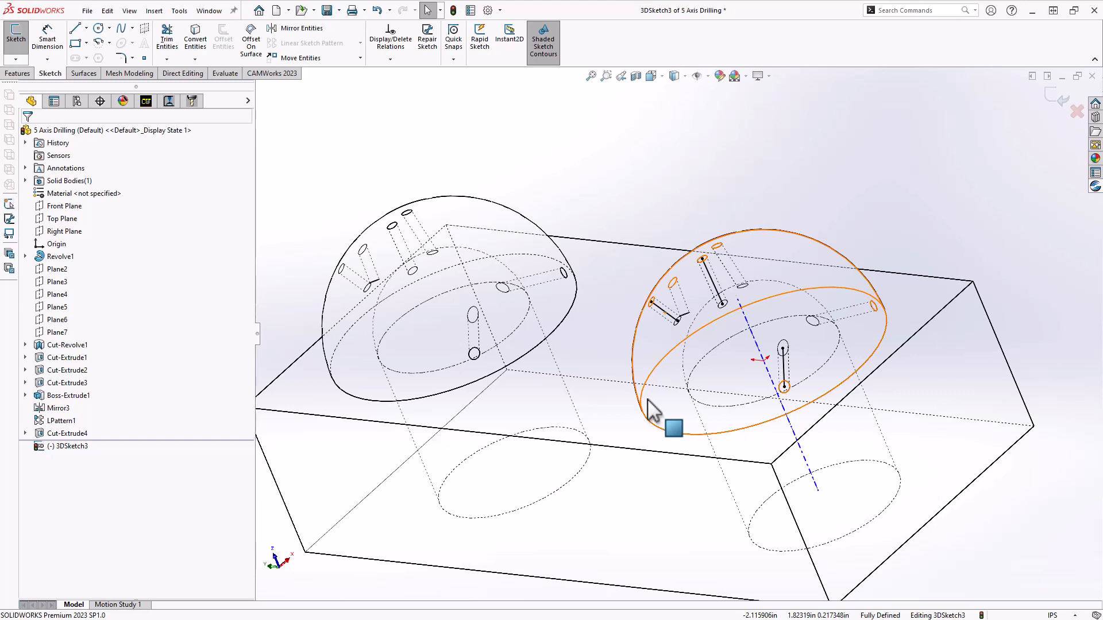
middle_drag(561, 414, 513, 384)
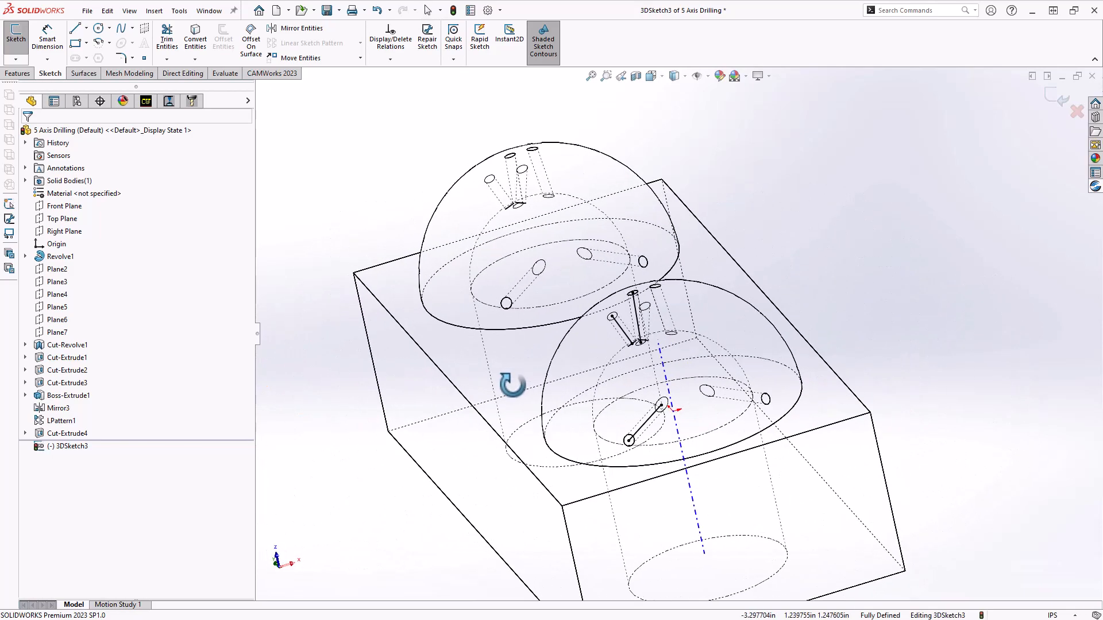
click(581, 380)
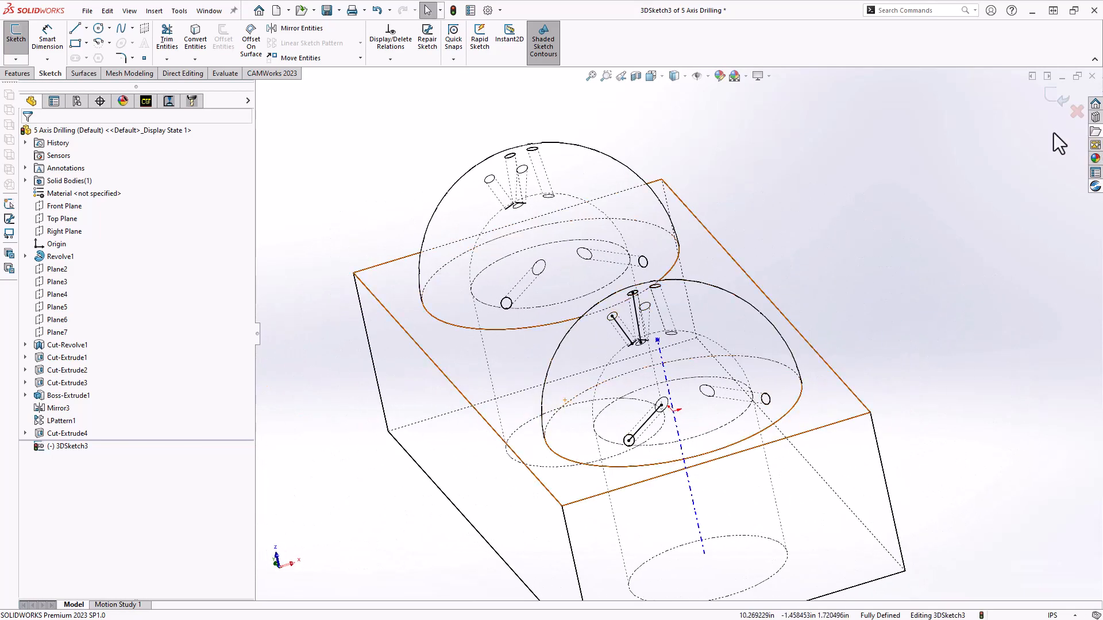
double_click(978, 189)
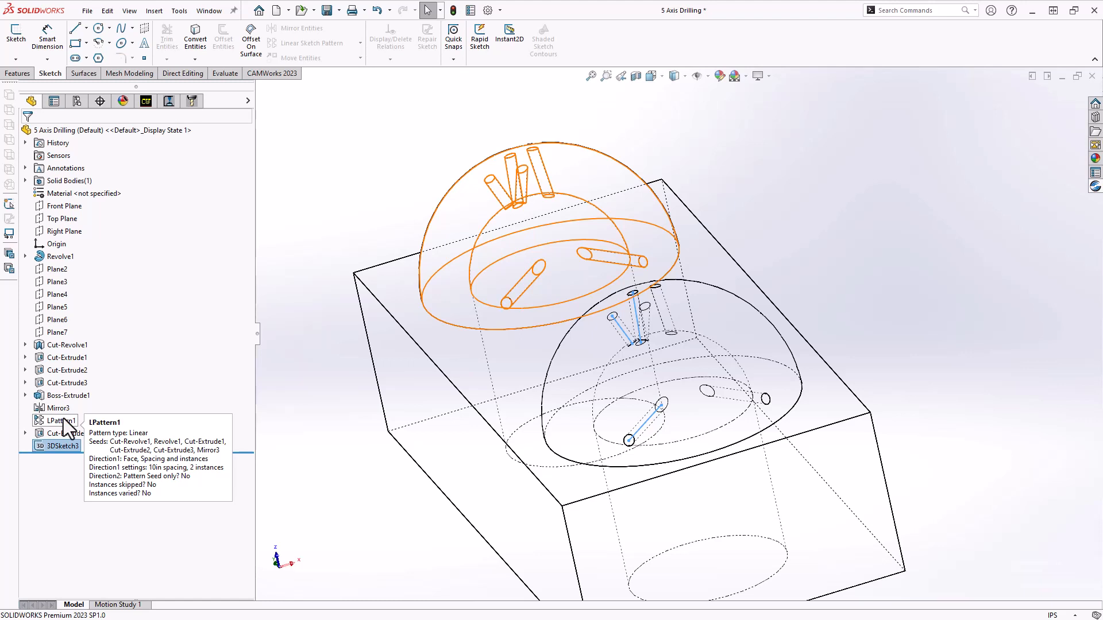
click(850, 251)
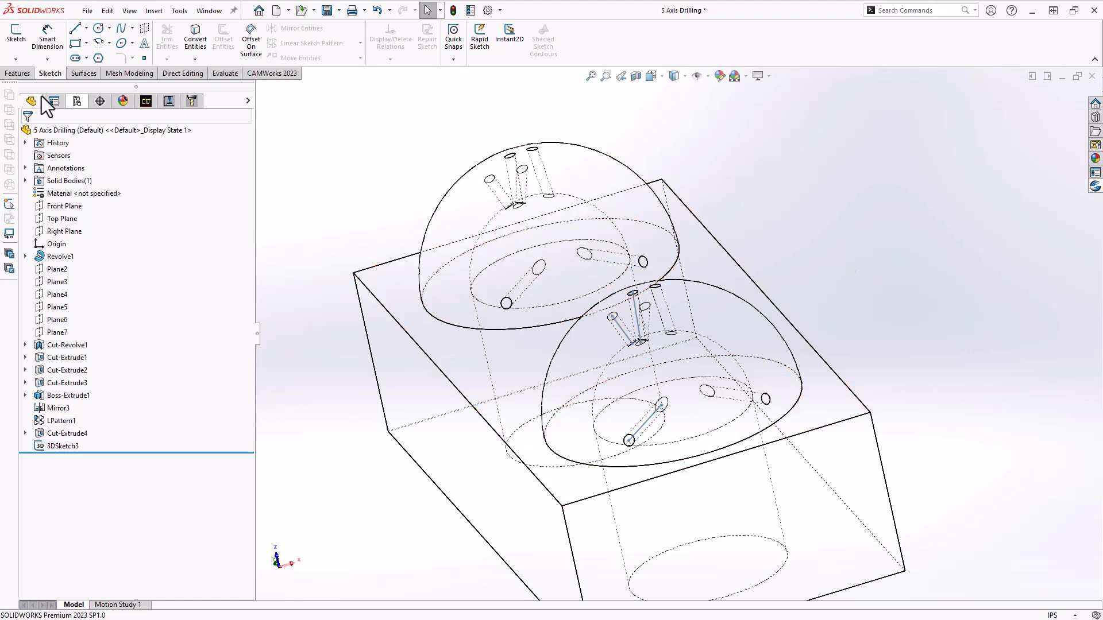
Start a new 3D sketch and convert all lines of 3DSketch3 into it with Convert Entities
click(15, 59)
click(29, 86)
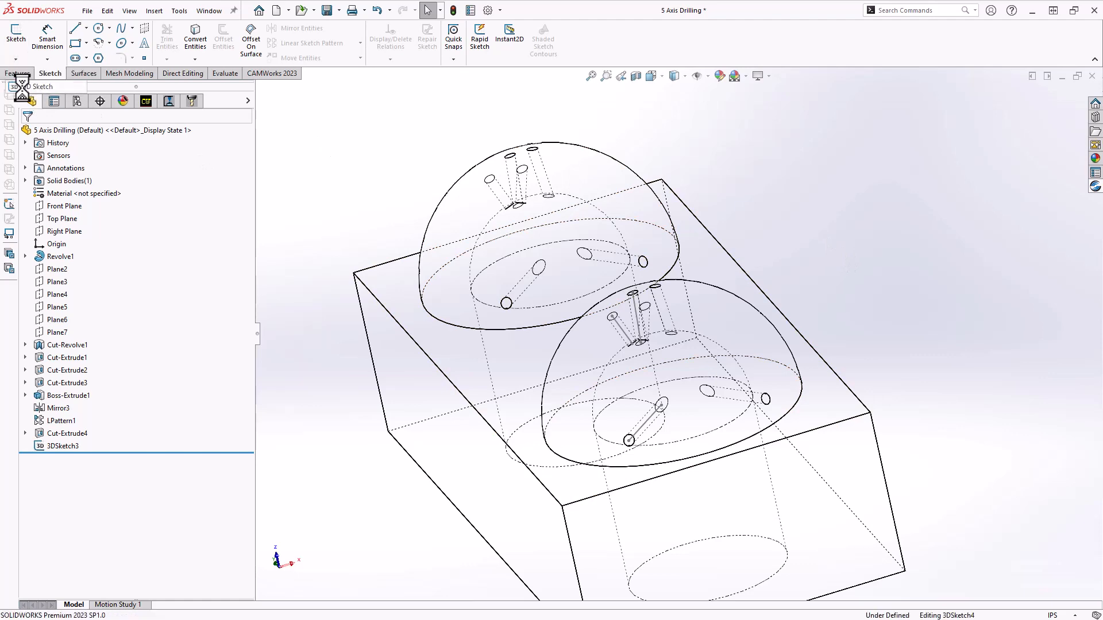
middle_drag(829, 249, 695, 360)
mouse_move(697, 455)
middle_down()
mouse_move(660, 418)
mouse_move(684, 444)
middle_up()
scroll(684, 444, up, 4)
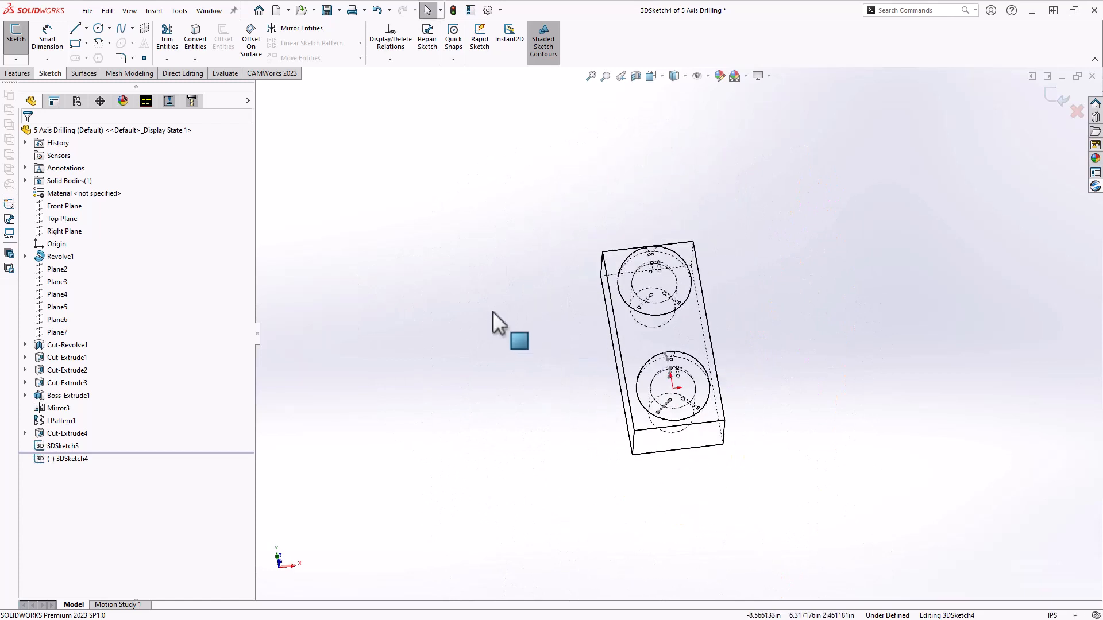
click(194, 43)
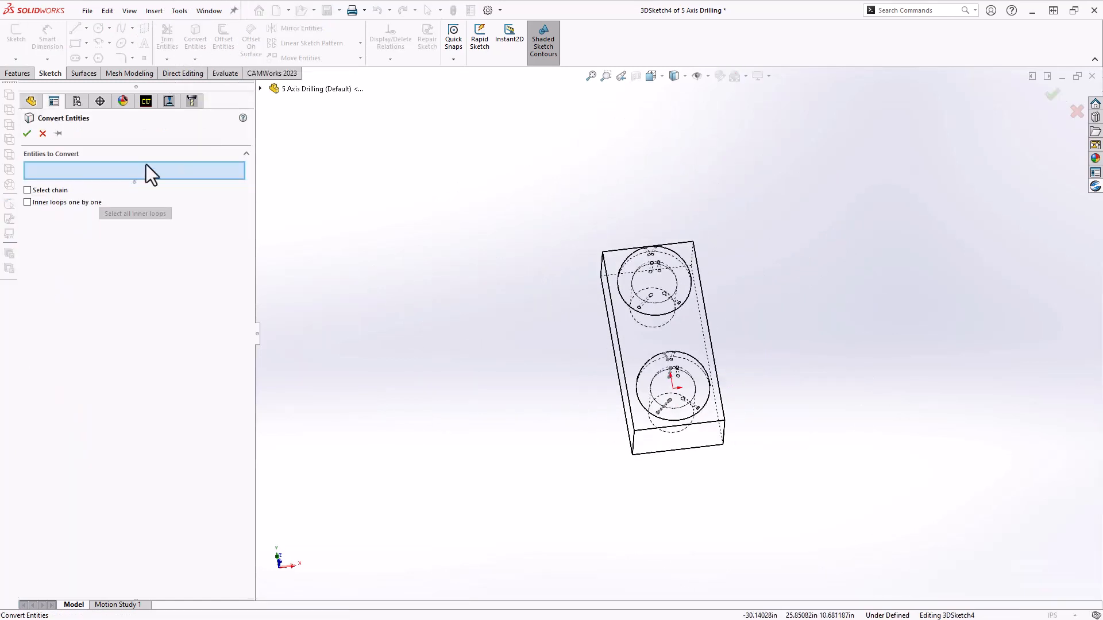
click(261, 88)
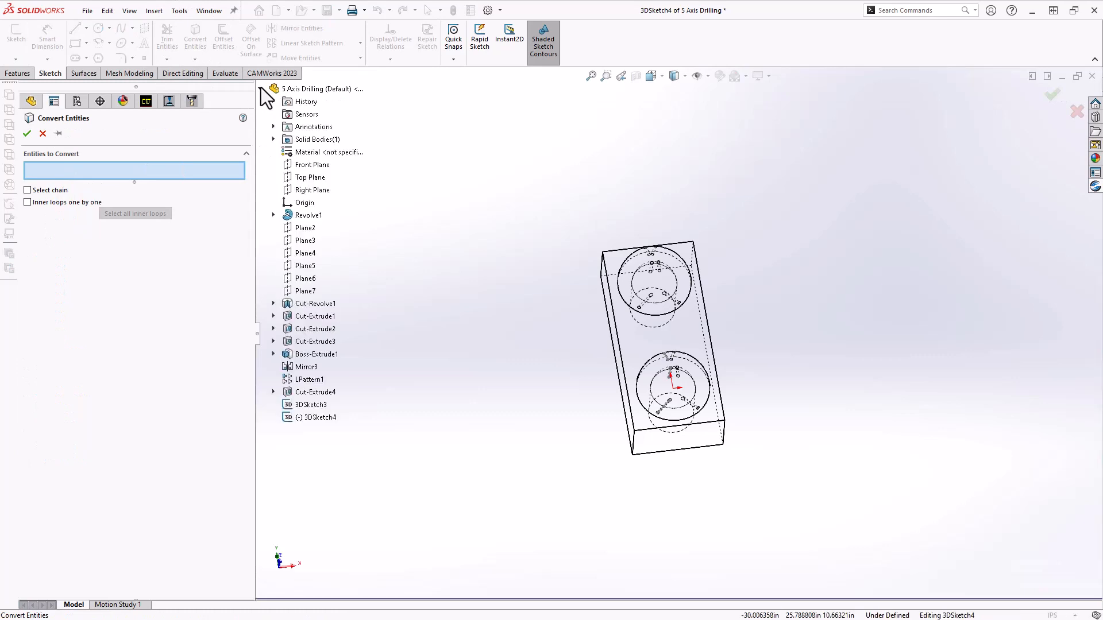
click(313, 406)
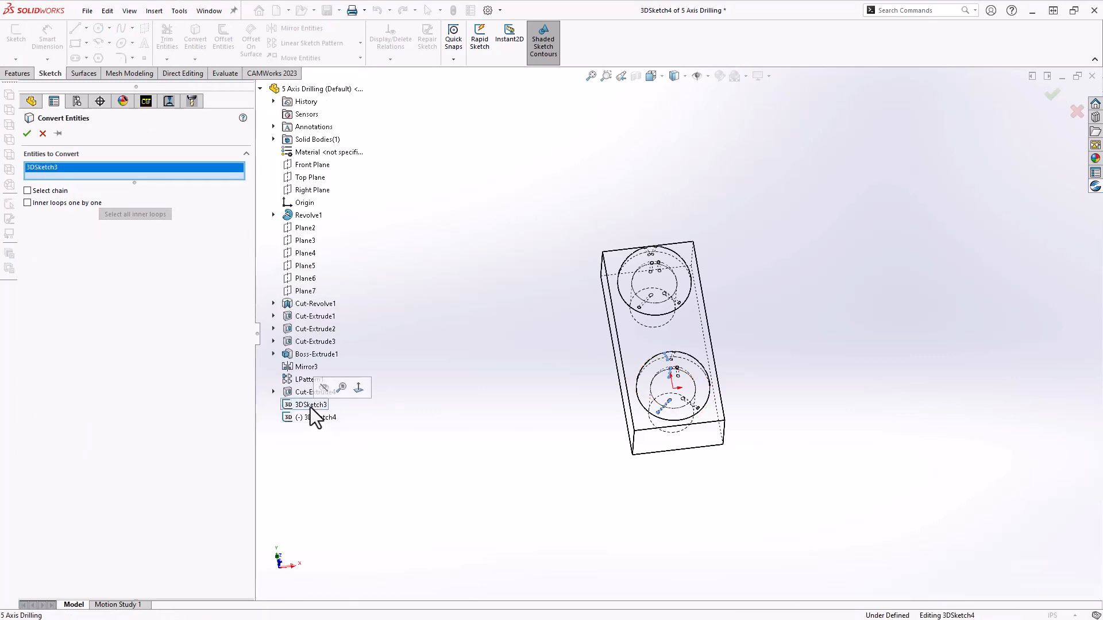
click(27, 133)
Mirror the three converted lines about the Right Plane, keeping the originals as copies
mouse_move(540, 416)
middle_down()
mouse_move(509, 389)
mouse_move(682, 362)
mouse_move(702, 386)
mouse_move(726, 387)
mouse_move(618, 377)
mouse_move(660, 424)
mouse_move(668, 411)
middle_up()
scroll(683, 371, down, 3)
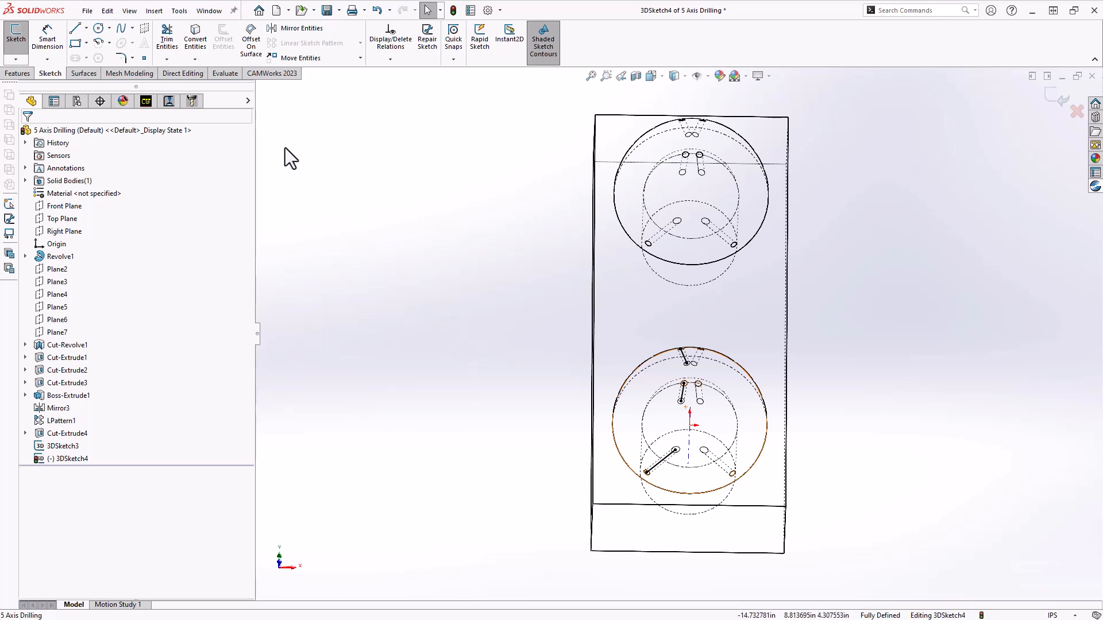
click(288, 30)
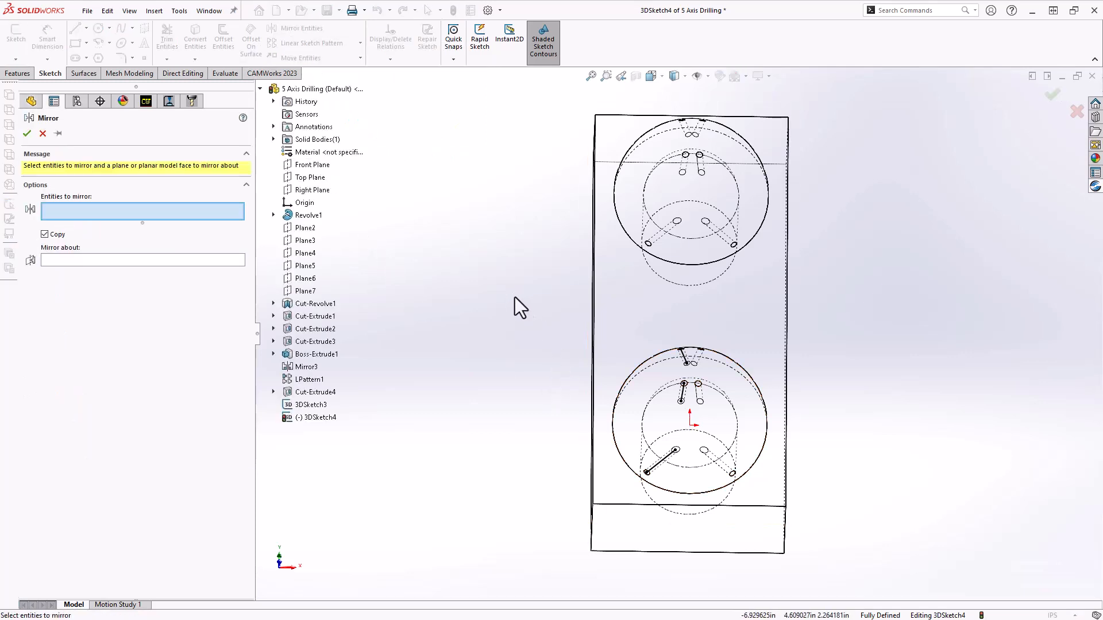
mouse_move(515, 289)
mouse_down()
mouse_move(862, 586)
mouse_move(857, 560)
mouse_up()
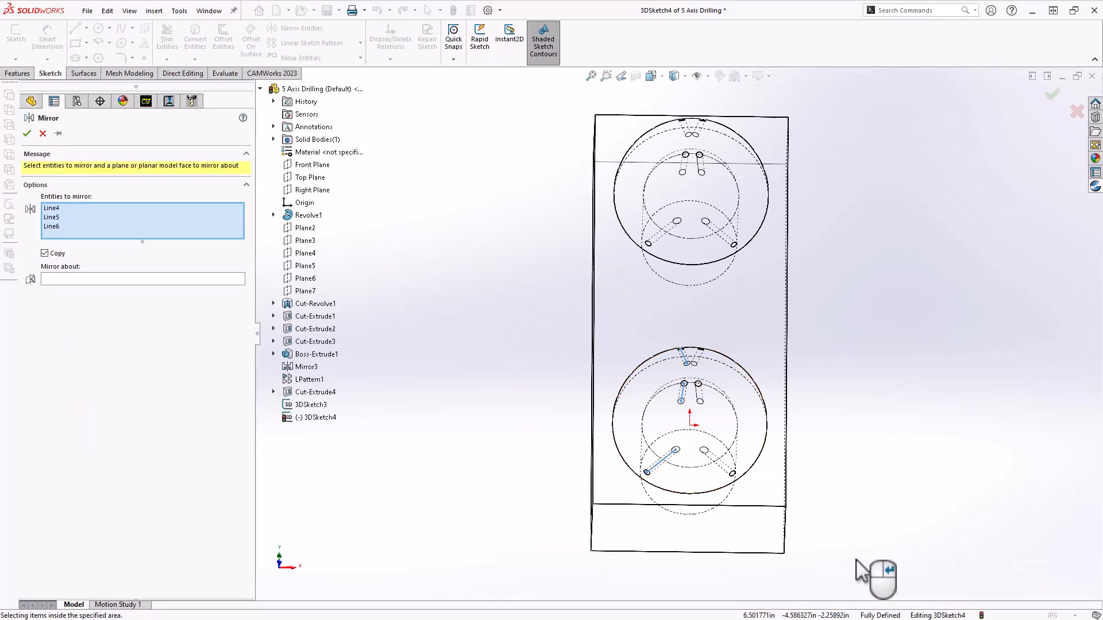
click(120, 278)
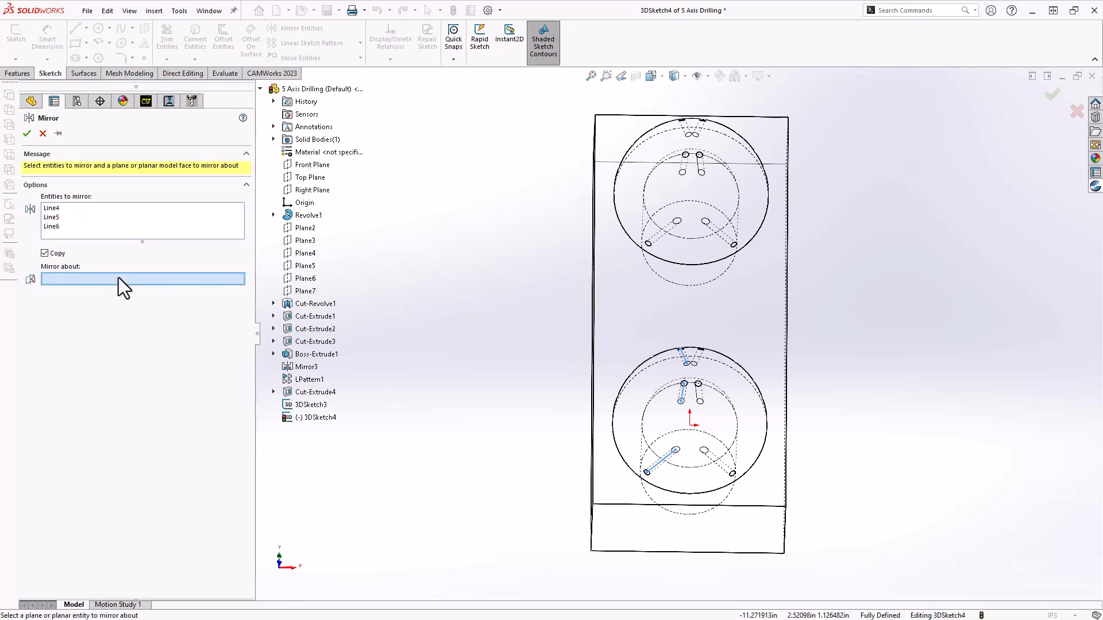
click(313, 192)
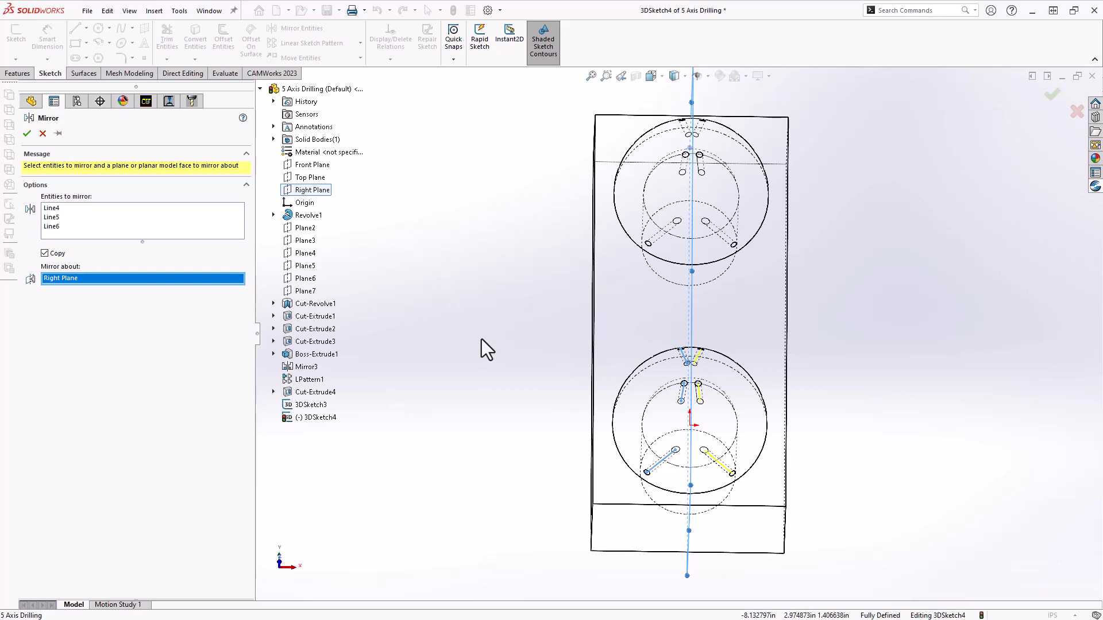
click(26, 133)
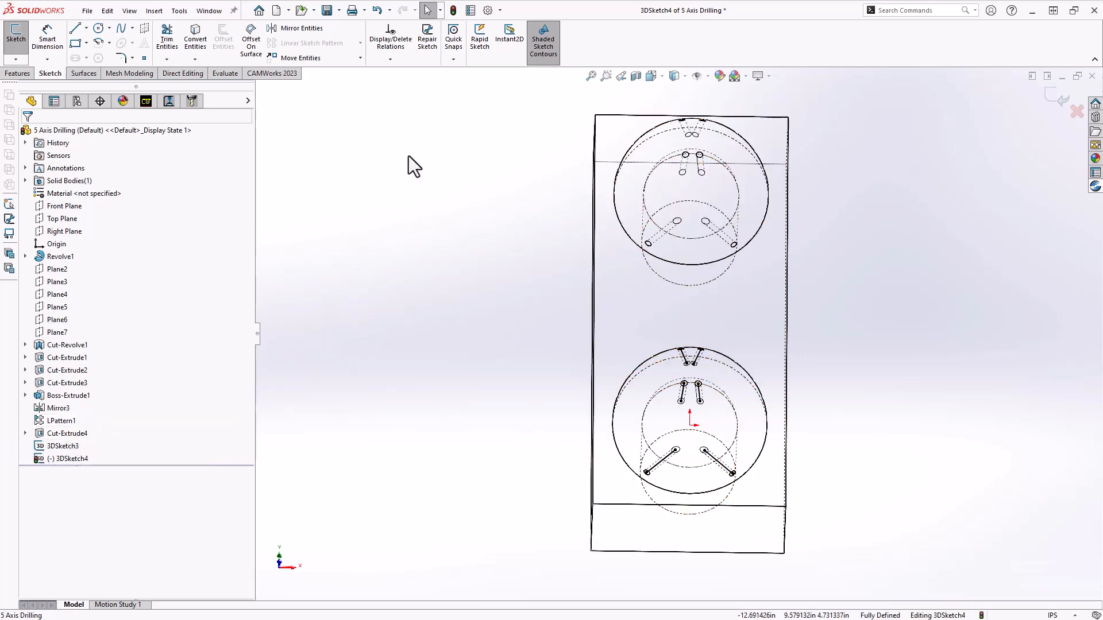
Copy all six lines 10 in along the Y direction onto the second dome's holes and exit the 3D sketch
click(361, 58)
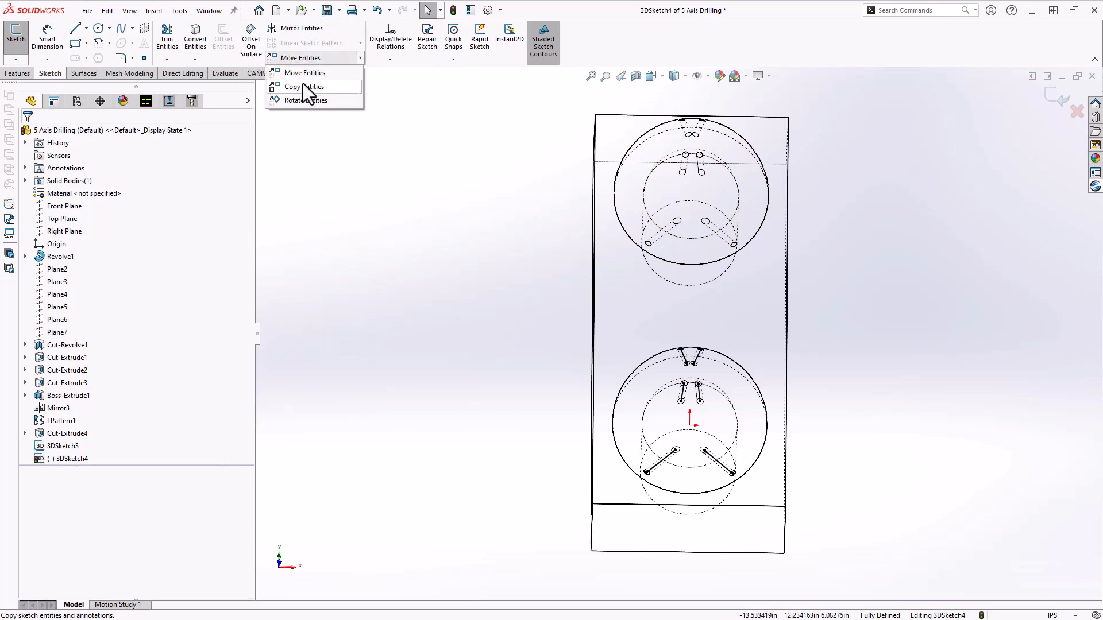
click(302, 85)
click(361, 58)
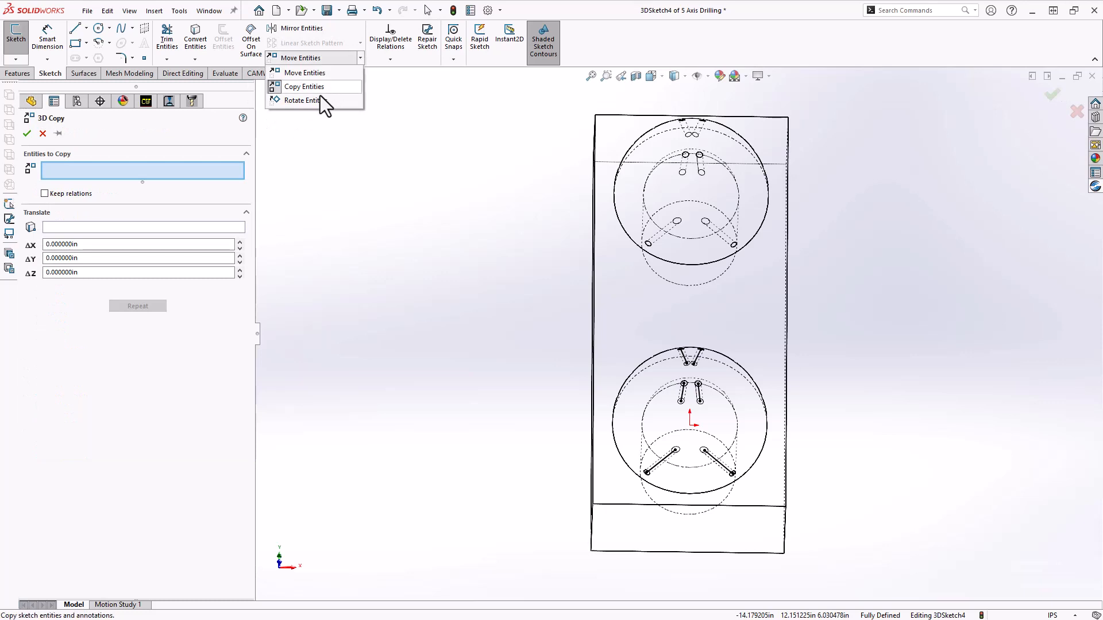
click(78, 175)
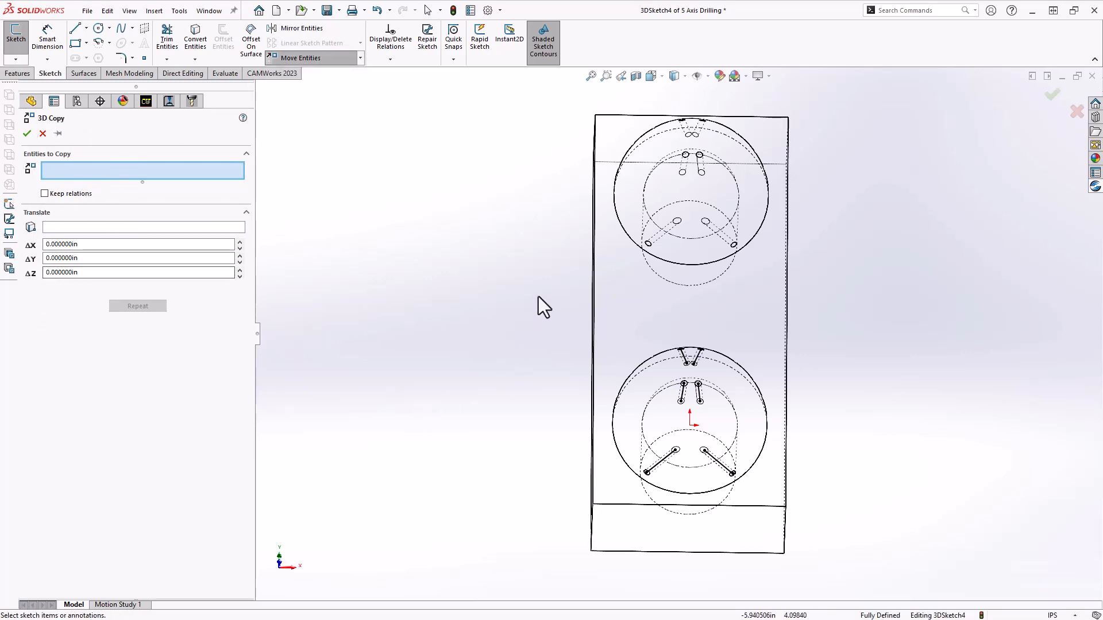
drag(535, 284, 926, 526)
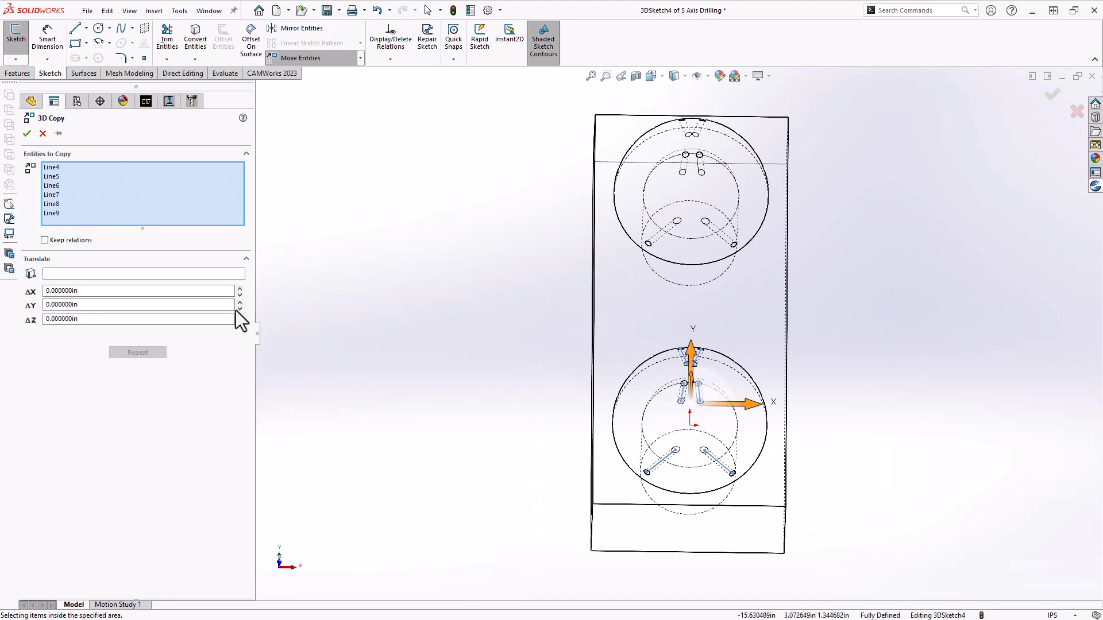
click(64, 274)
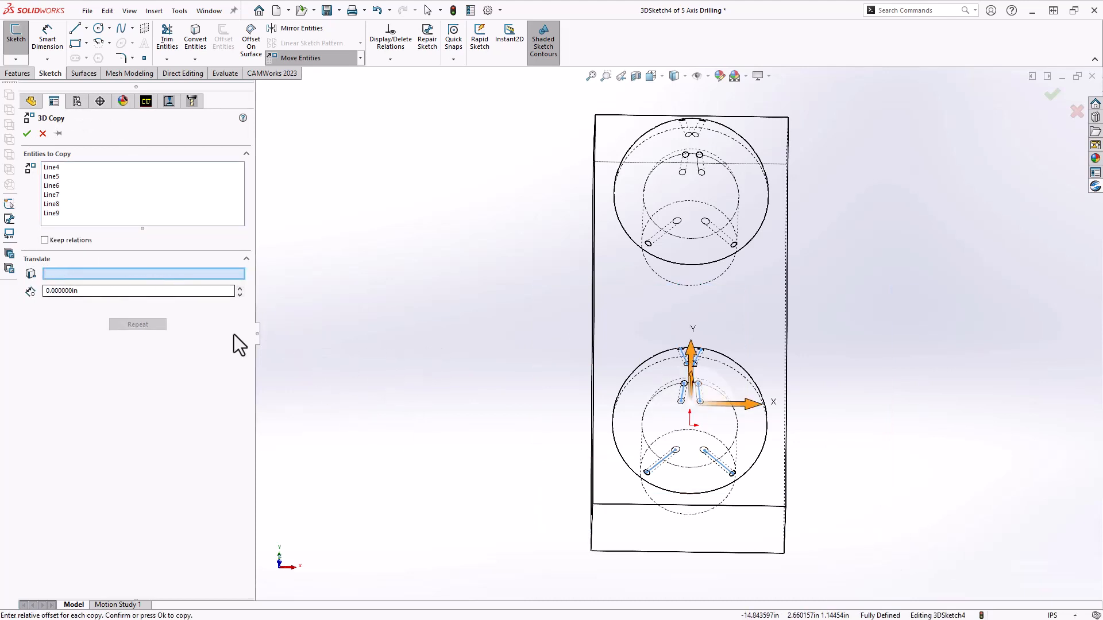
middle_drag(446, 266, 753, 315)
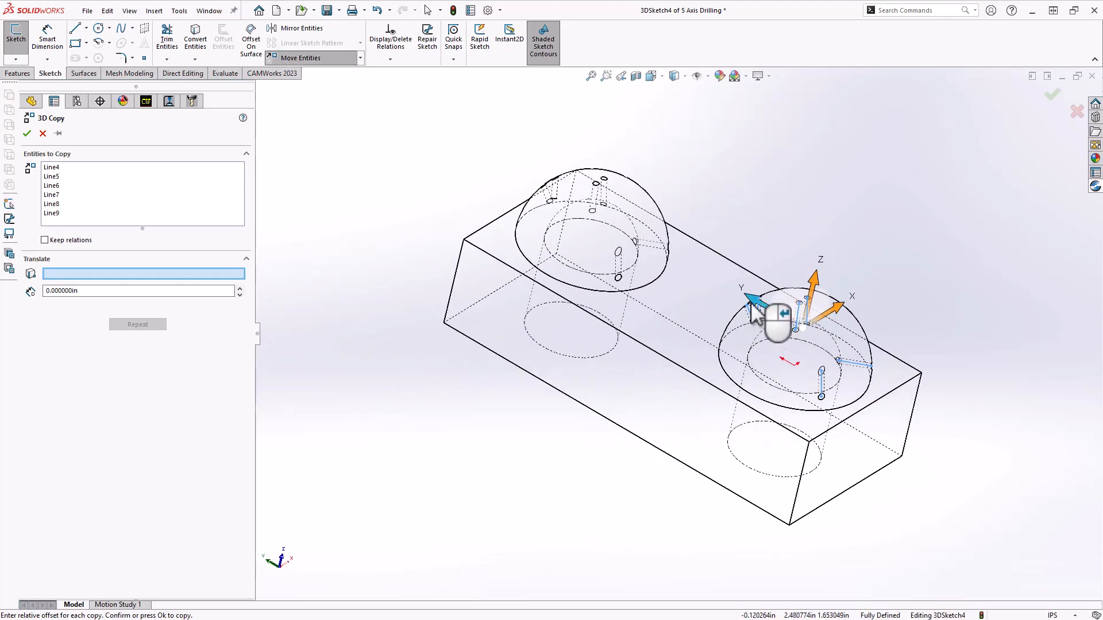
drag(754, 315, 525, 167)
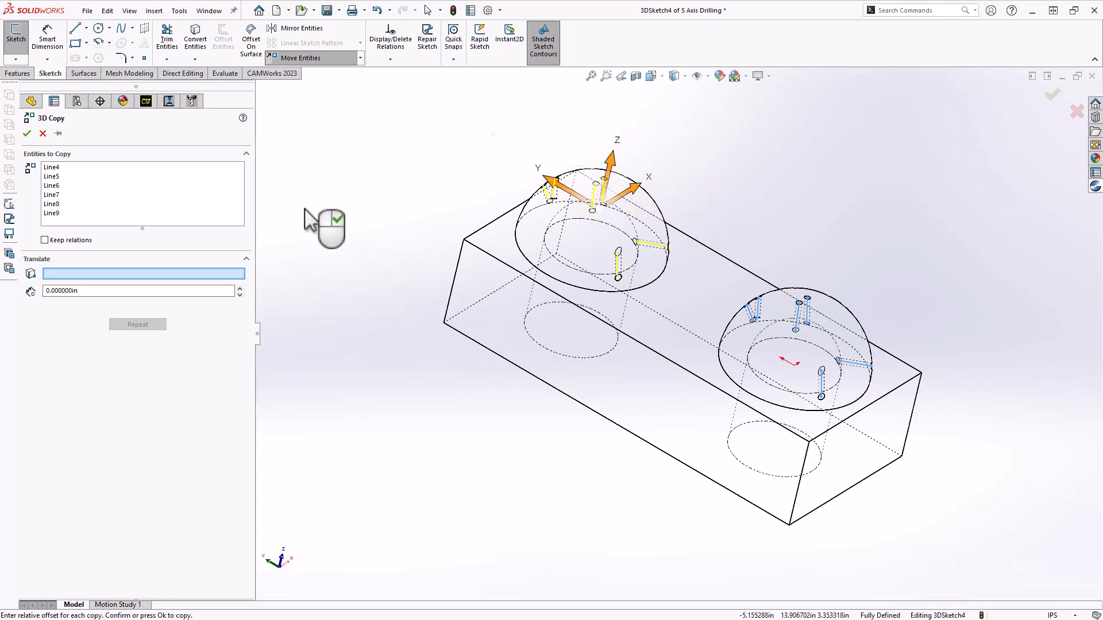
double_click(78, 292)
text(10)
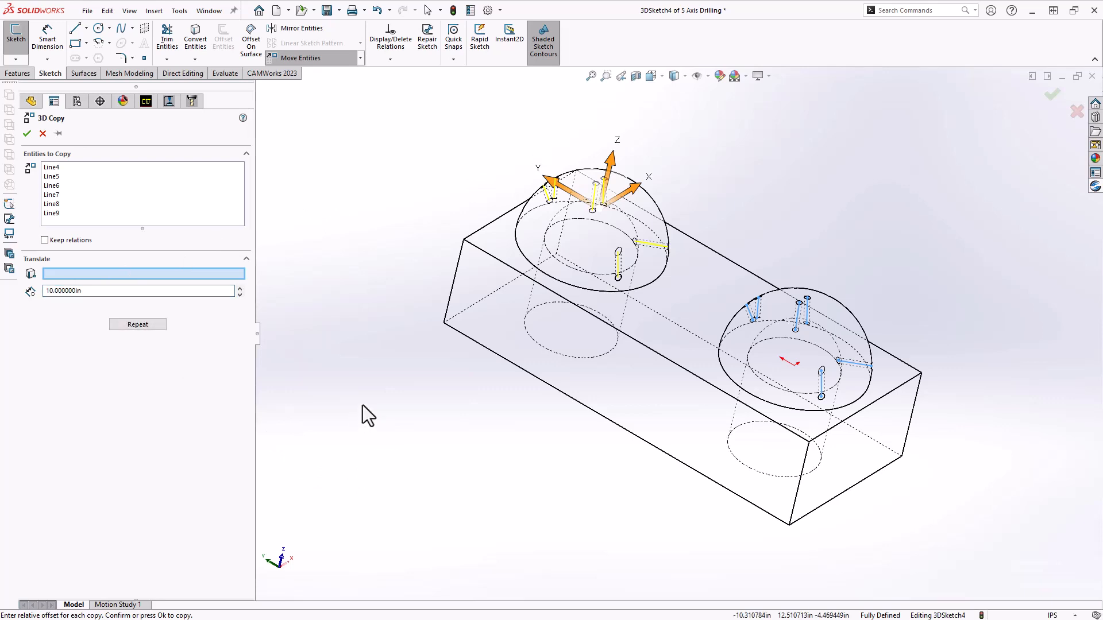
click(27, 134)
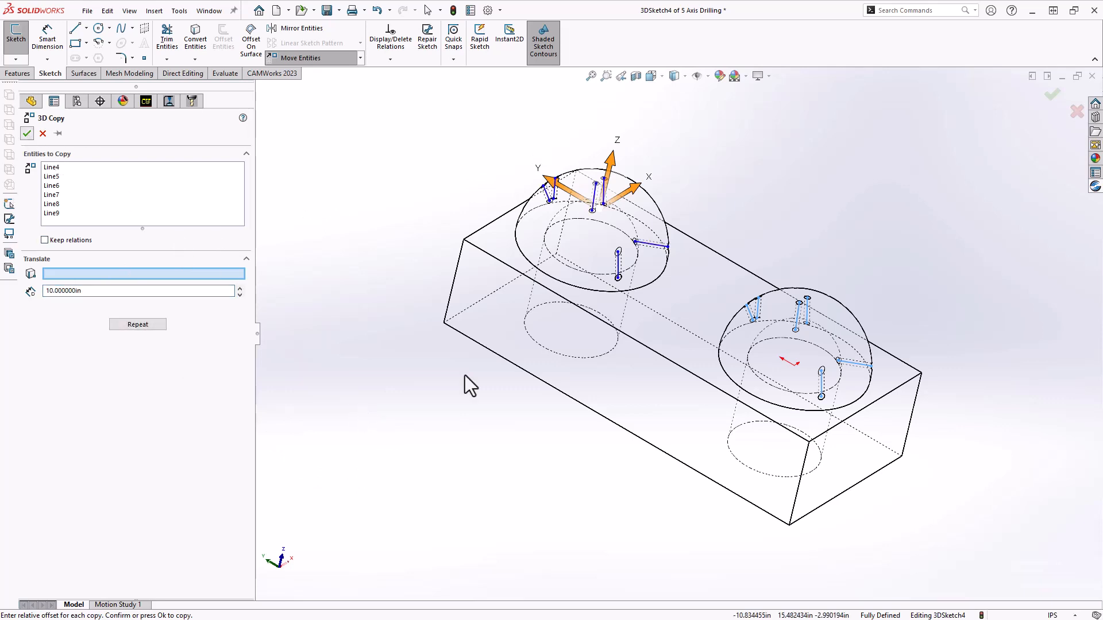
middle_drag(452, 405, 417, 401)
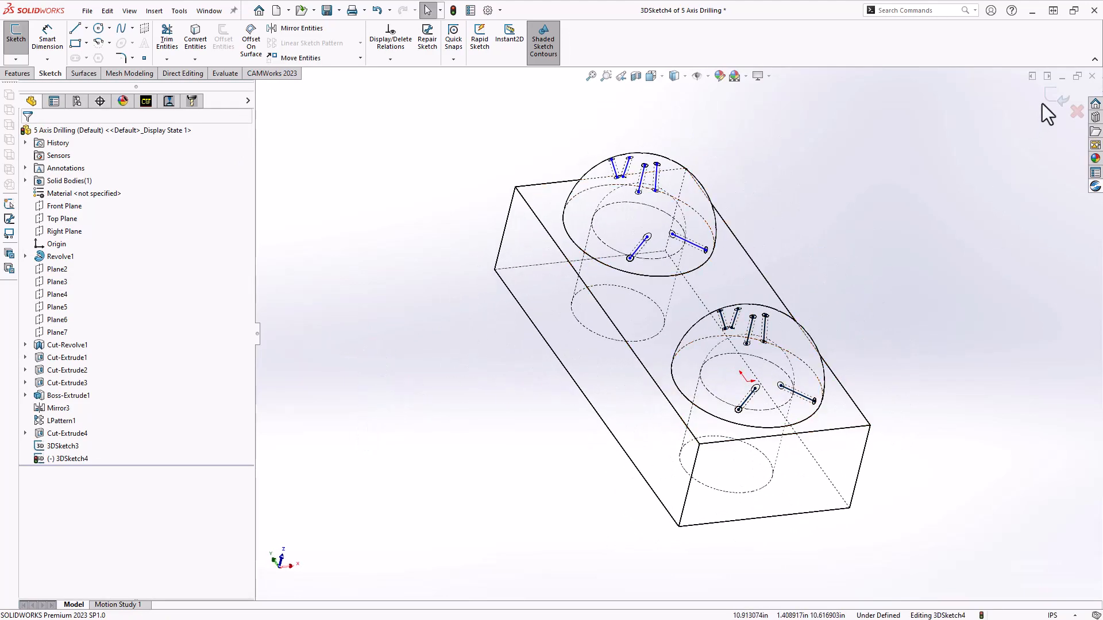
click(1060, 101)
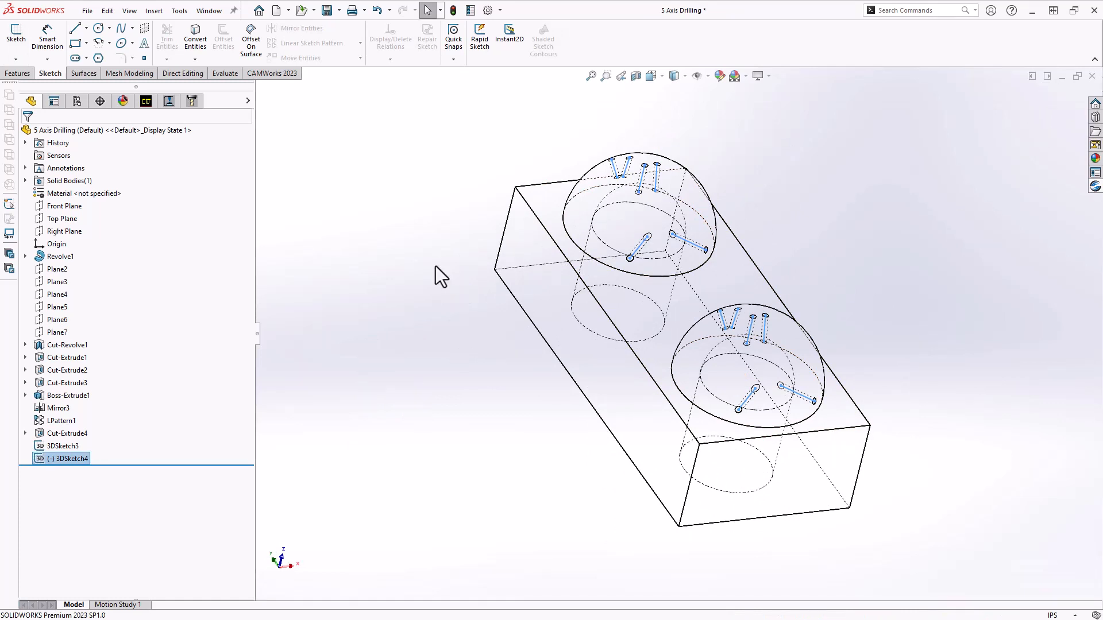
Open the parameters of the Multiaxis Mill1 drilling operation and choose 3DSketch4 for its Lines pattern
click(169, 101)
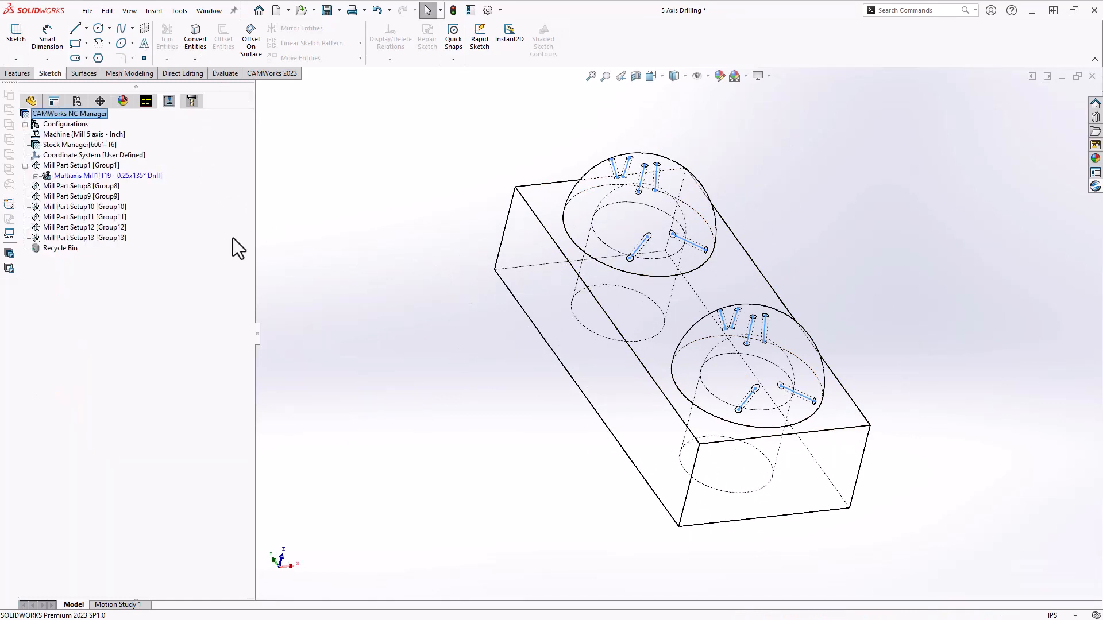
click(78, 176)
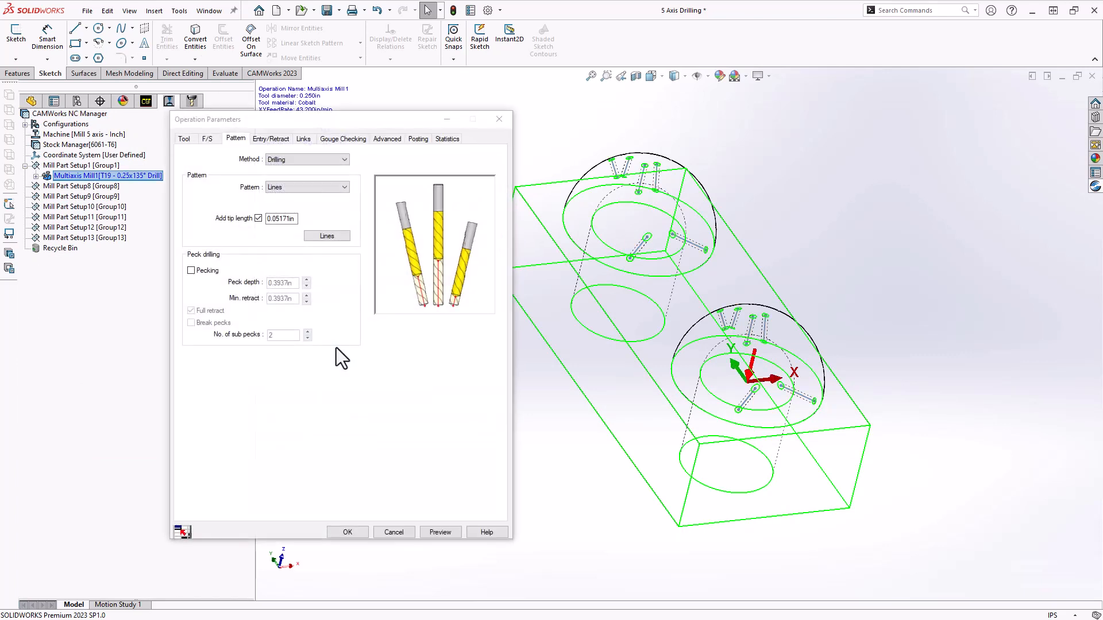
click(328, 235)
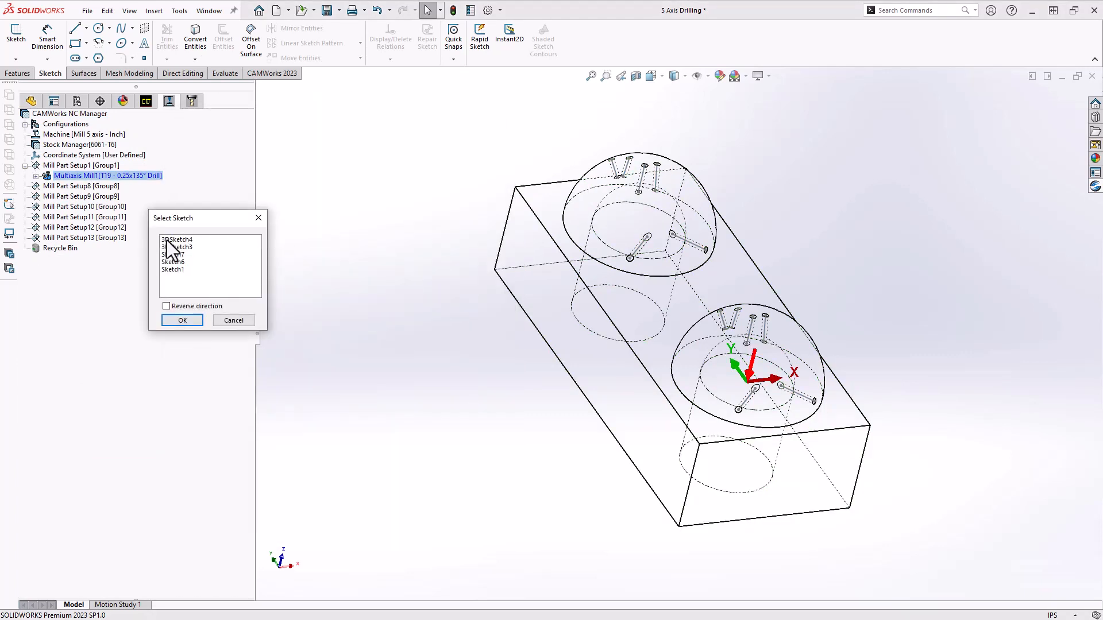
click(169, 240)
Inspect the drilling direction arrows along the hole lines on both domes and accept 3DSketch4 without reversing the direction
scroll(753, 379, down, 10)
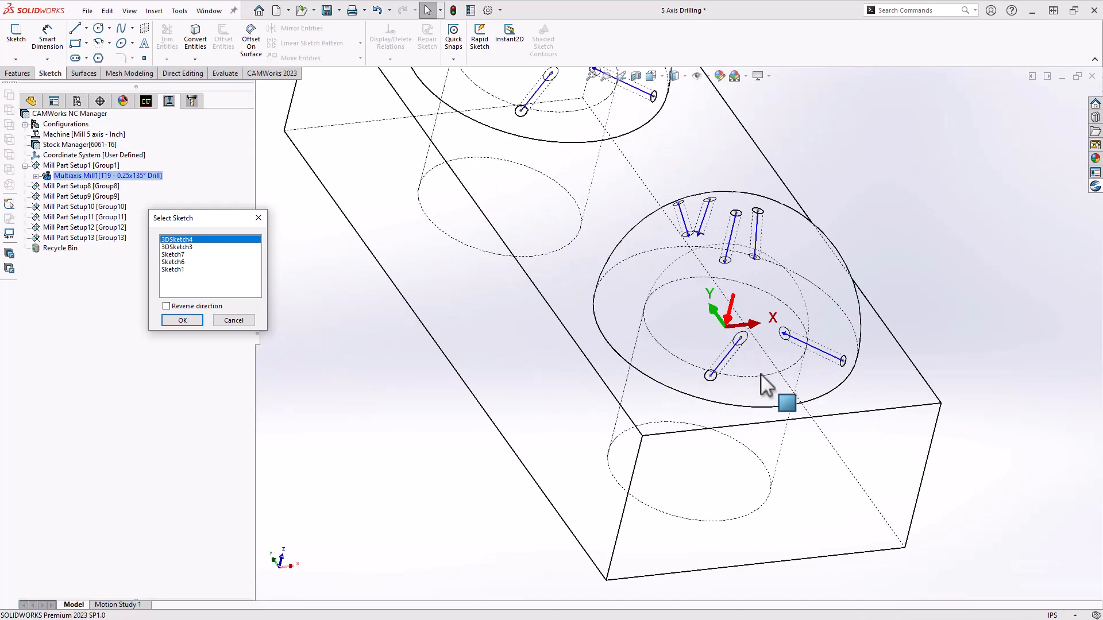
middle_drag(746, 312, 718, 275)
scroll(712, 267, up, 5)
scroll(684, 236, down, 5)
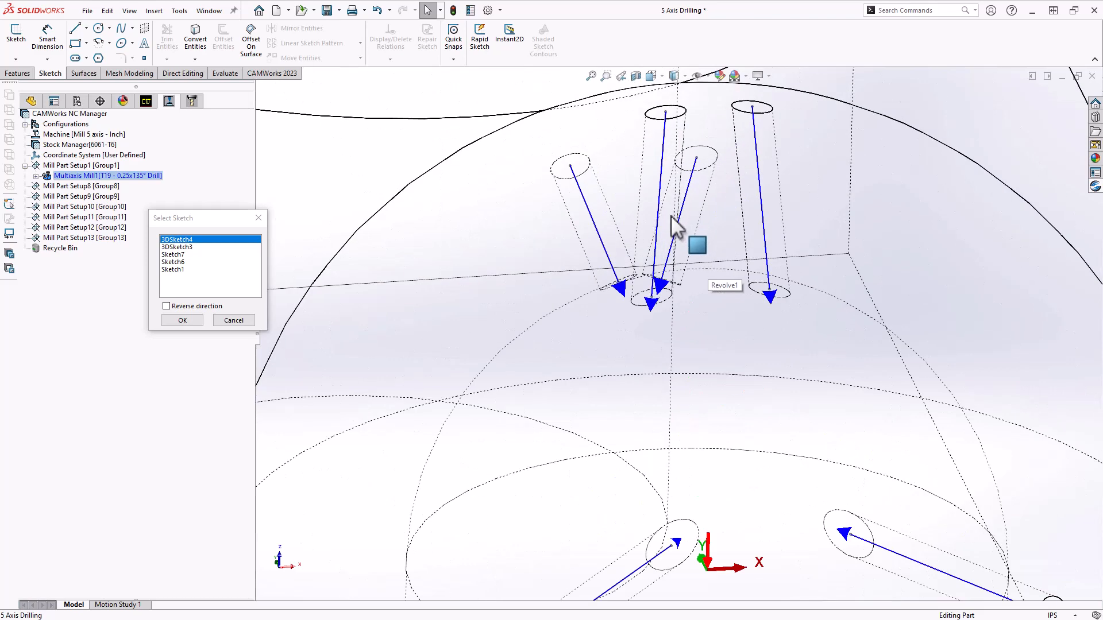
scroll(592, 213, up, 8)
scroll(616, 226, down, 8)
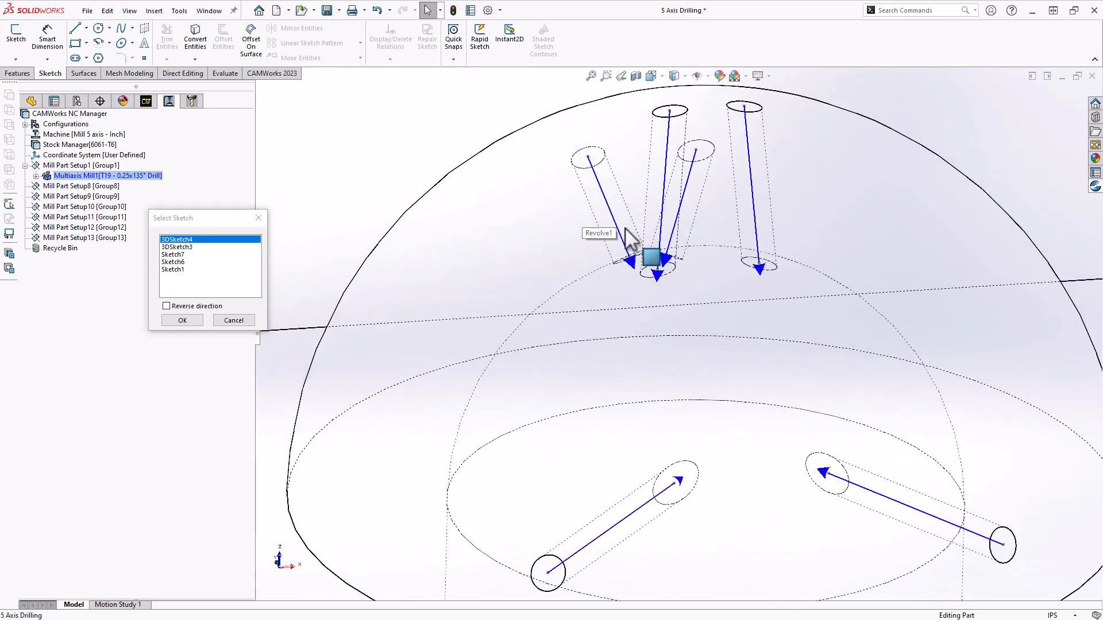
scroll(628, 253, up, 10)
click(182, 320)
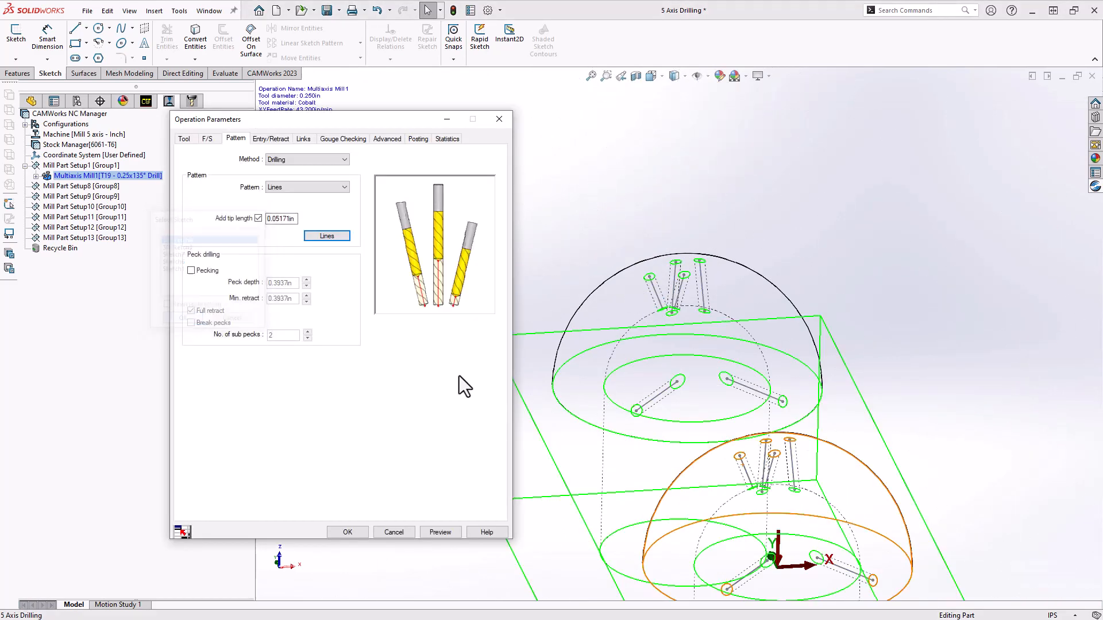
click(326, 235)
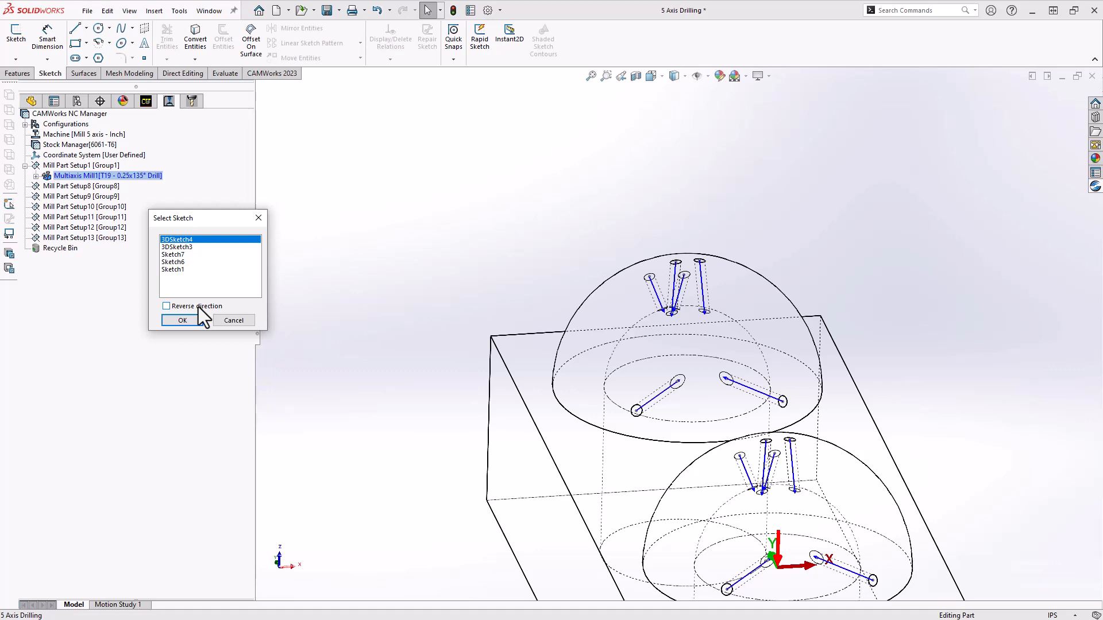
click(184, 321)
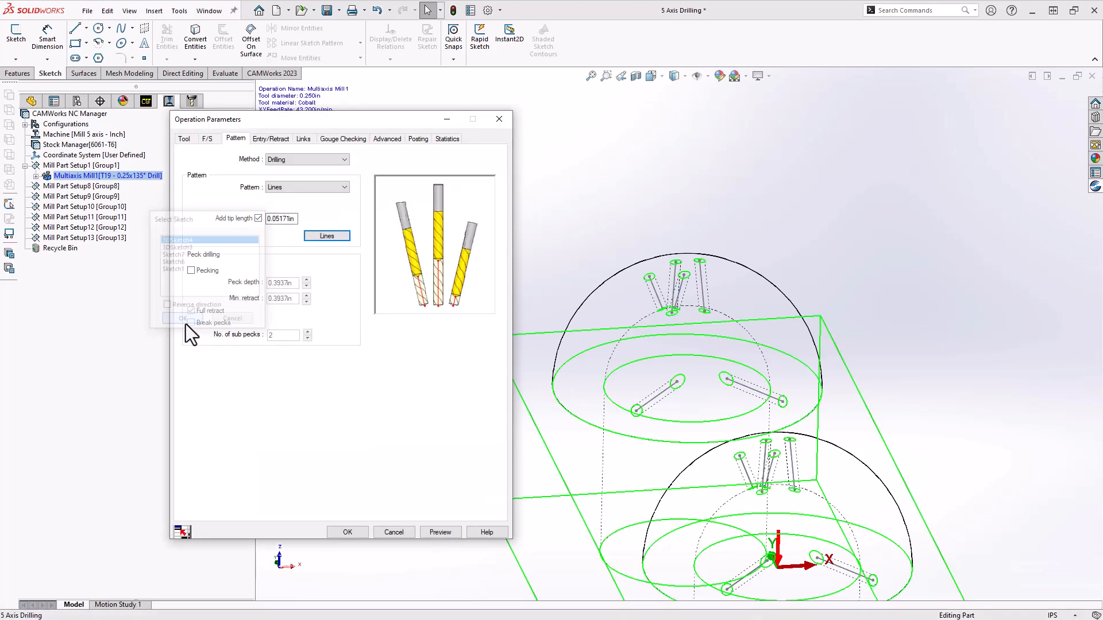
Set the operation's entry/retract clearance type to Cylinder About Y and check the clearance cylinder around the part
click(273, 140)
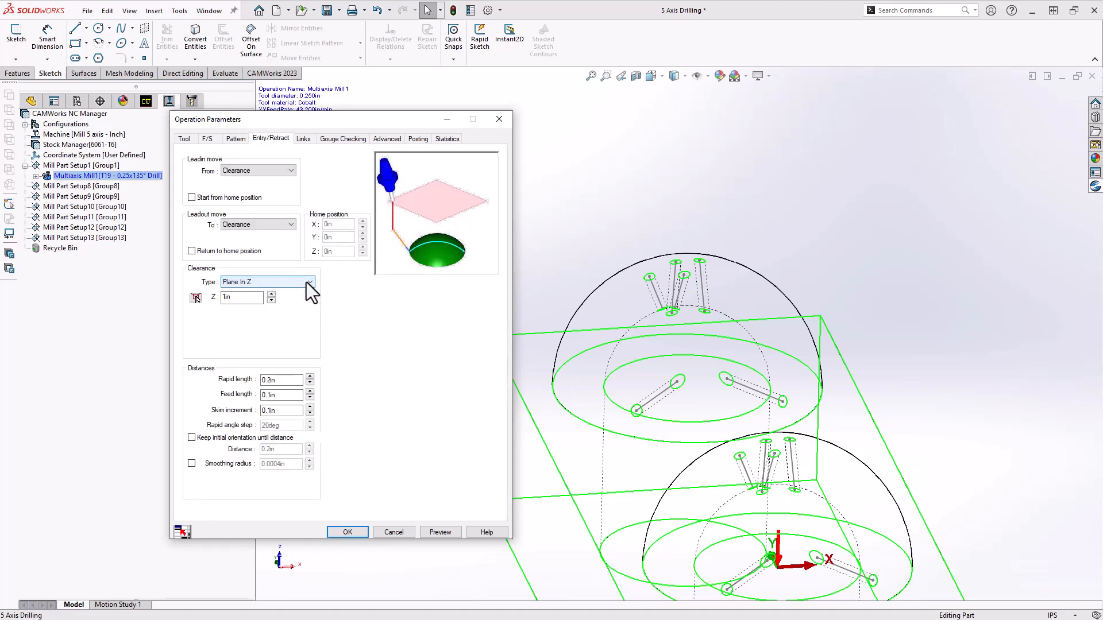
click(306, 282)
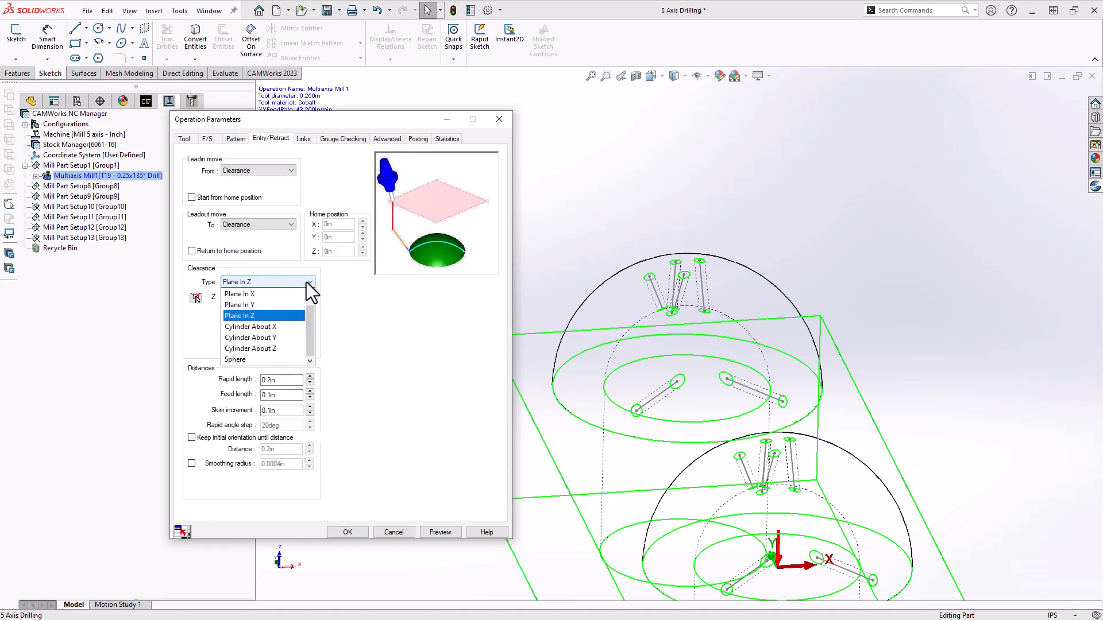
click(271, 338)
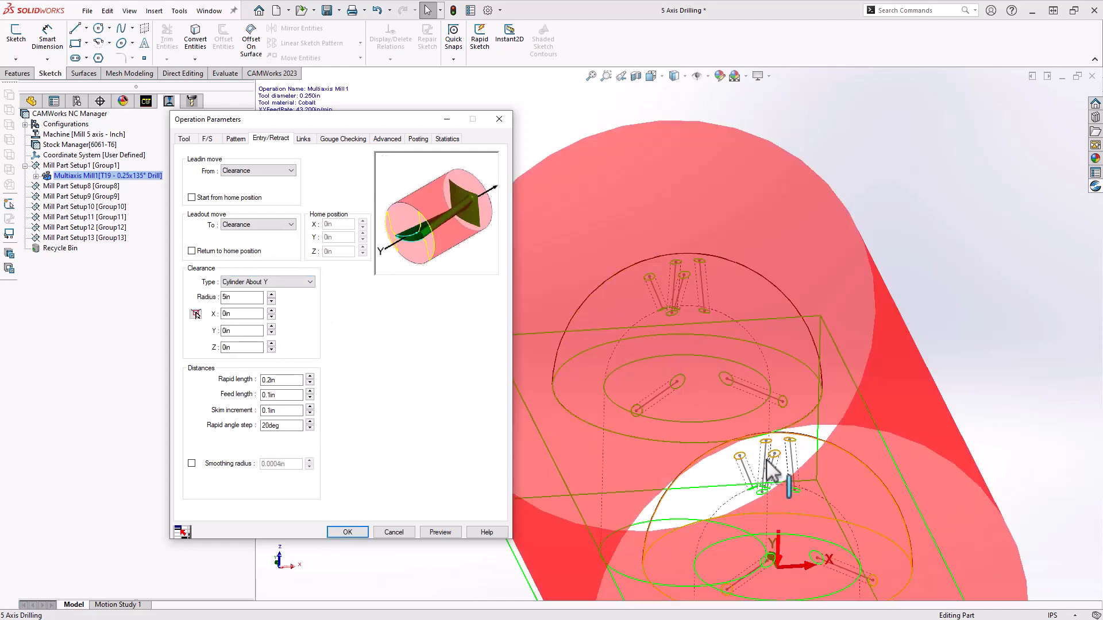
scroll(768, 450, up, 3)
middle_drag(775, 468, 825, 414)
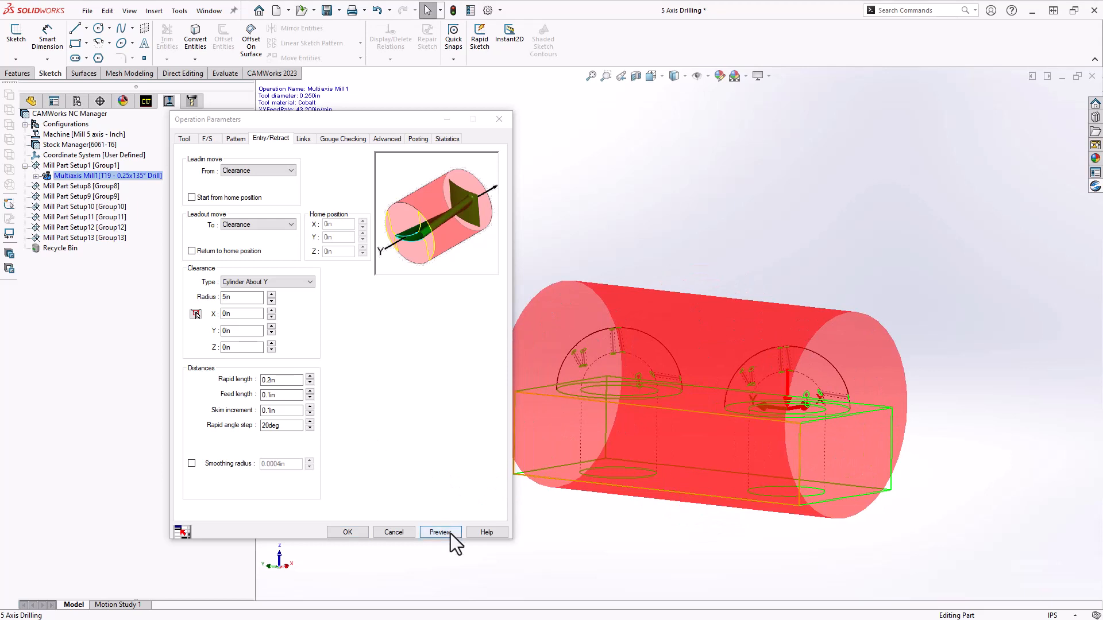
Preview the drilling toolpath over both domes and inspect it with the pattern settings shown
click(442, 532)
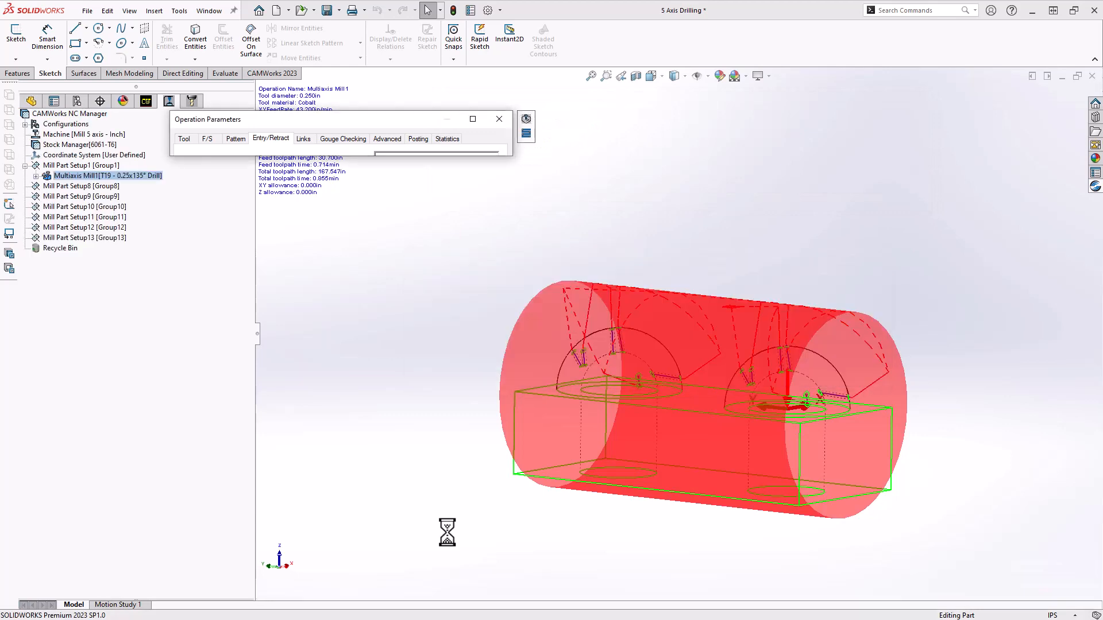
click(235, 138)
middle_drag(659, 266, 650, 296)
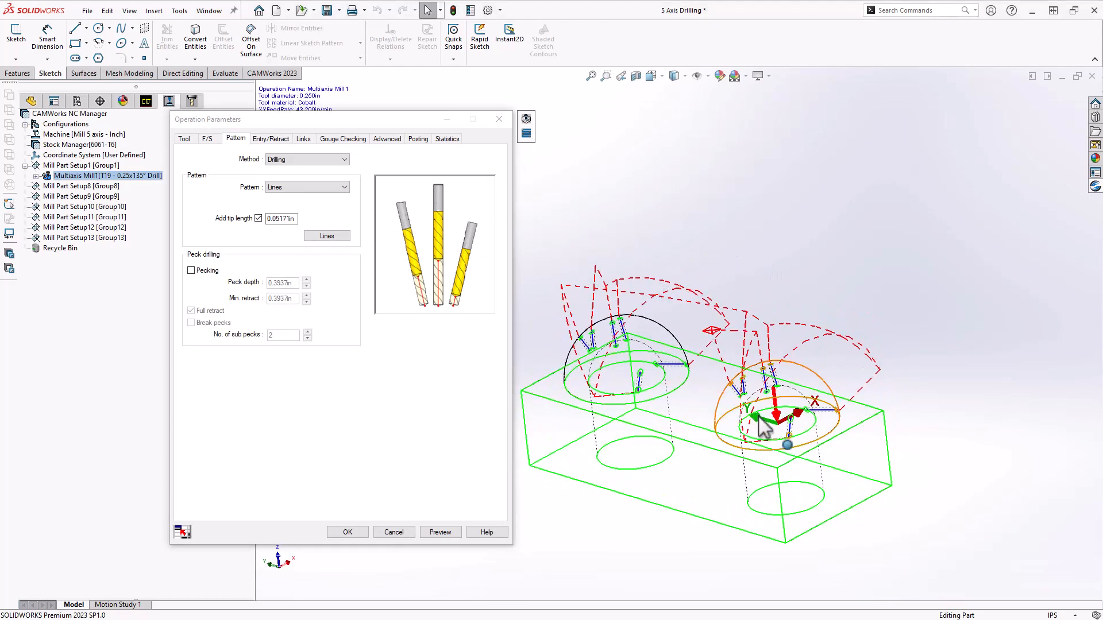